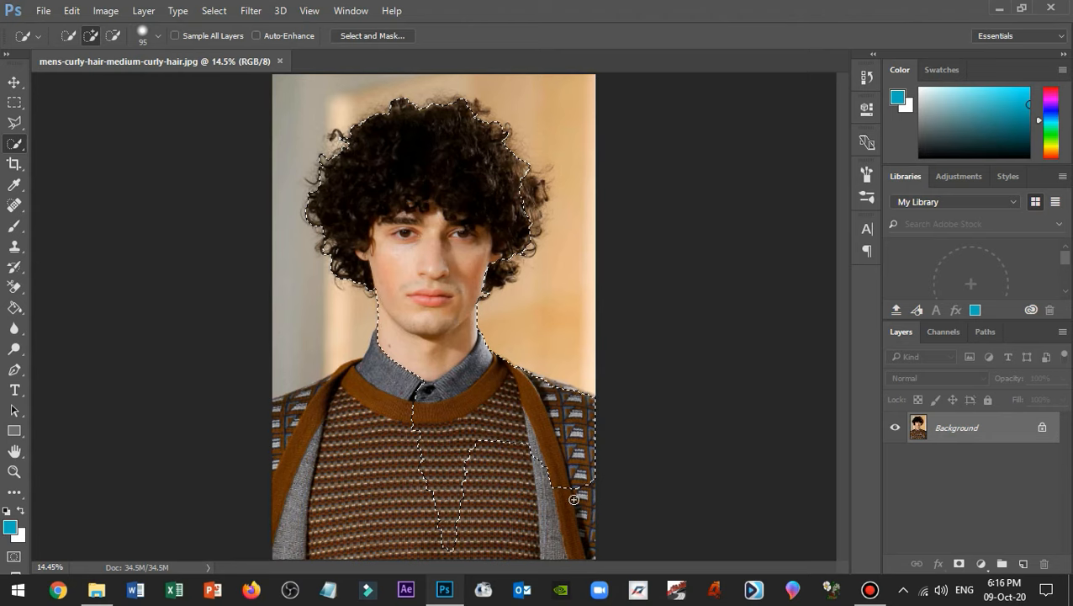
Extend the quick selection over the rest of the sweater, the curls beside the ear and the curls at the hair's right edge.
mouse_move(407, 428)
mouse_down()
mouse_move(403, 384)
mouse_move(380, 371)
mouse_move(358, 390)
mouse_move(334, 387)
mouse_move(280, 412)
mouse_move(292, 501)
mouse_move(308, 447)
mouse_move(301, 533)
mouse_move(289, 547)
mouse_move(428, 519)
mouse_move(398, 534)
mouse_up()
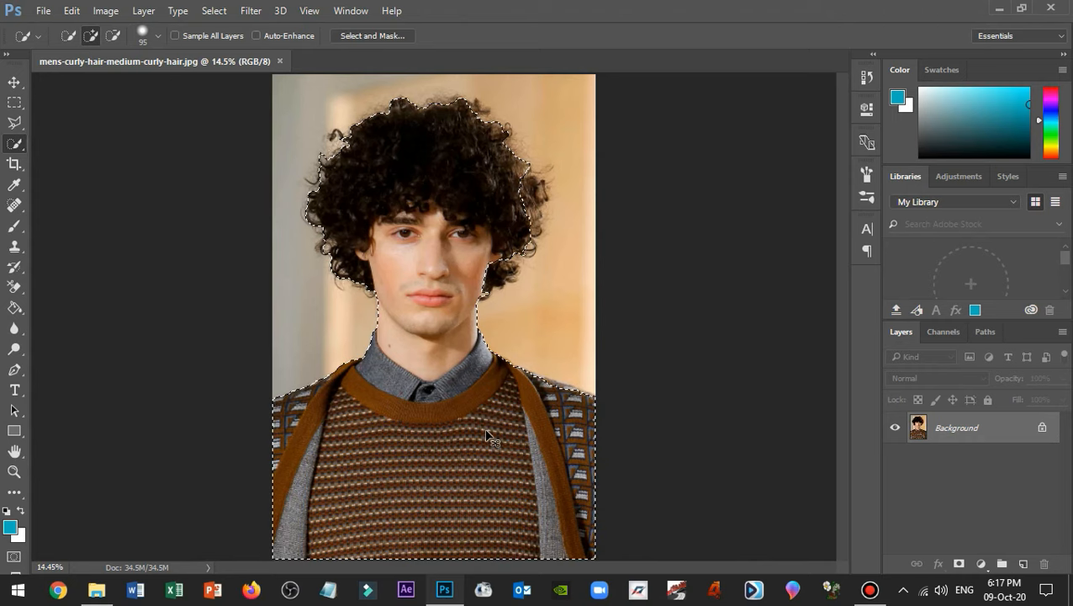
key(ctrl+plus)
key(ctrl+plus)
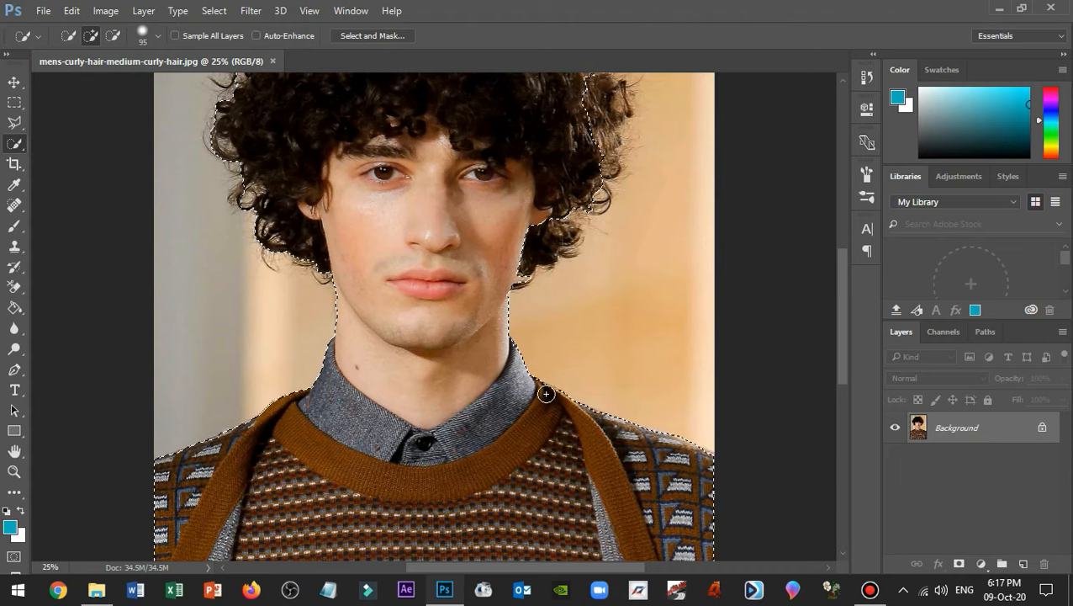
drag(449, 285, 434, 344)
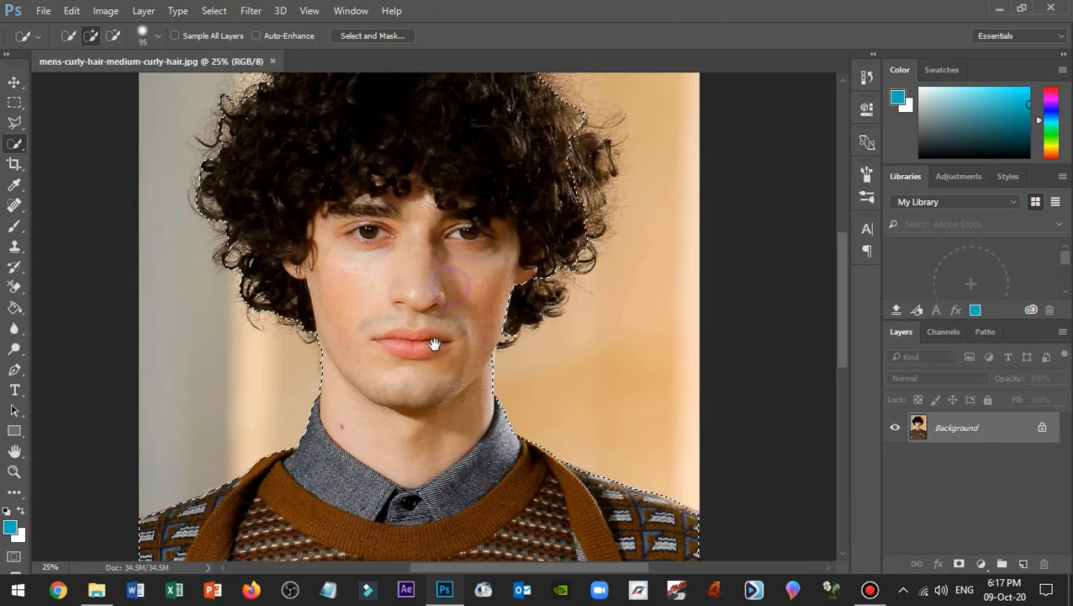
drag(433, 280, 422, 363)
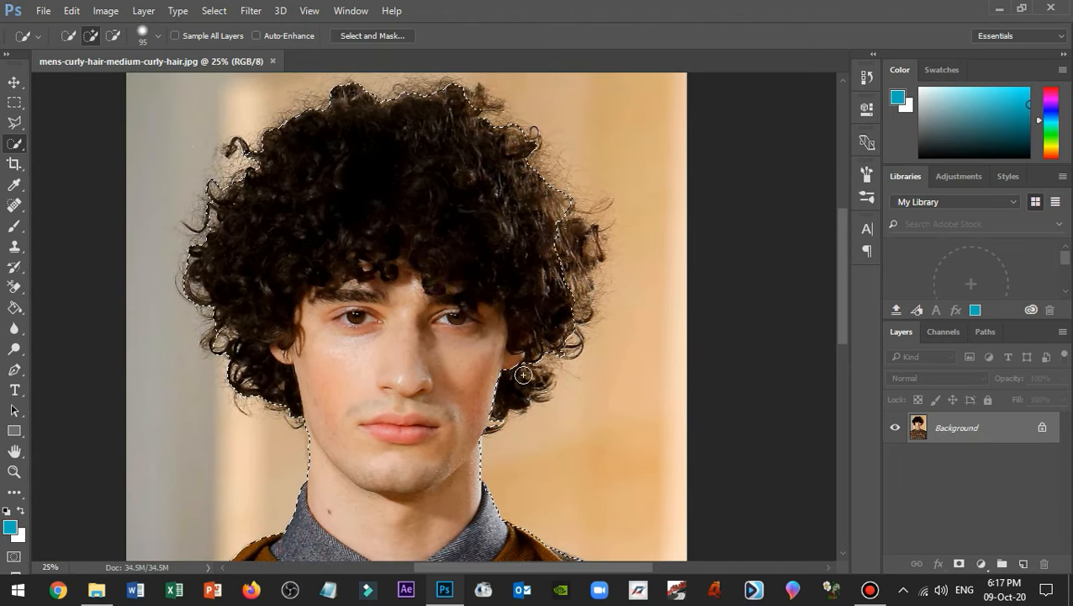
drag(511, 384, 529, 374)
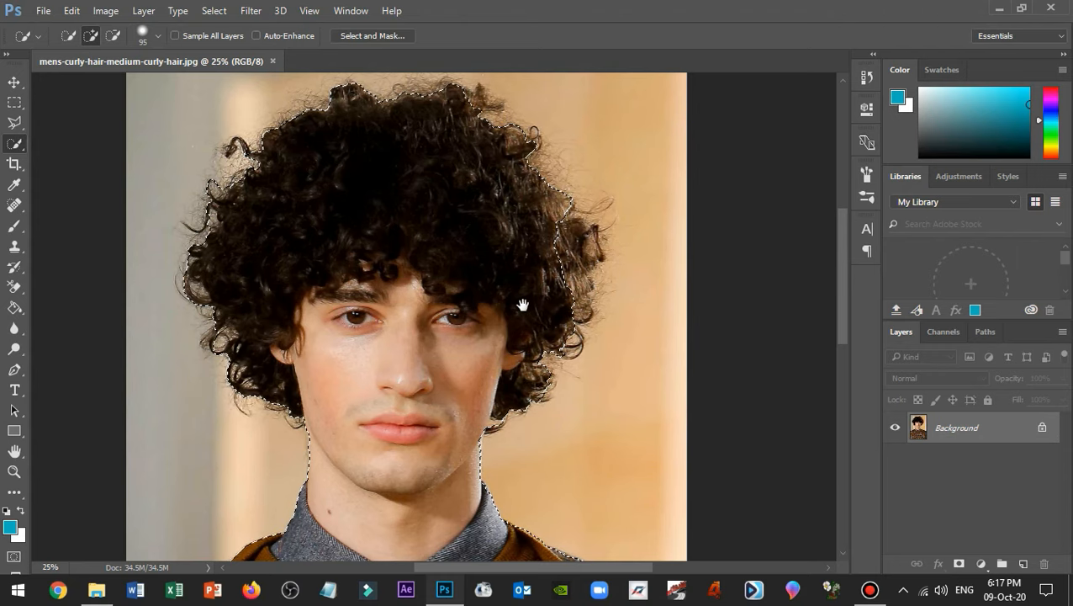
drag(523, 304, 482, 385)
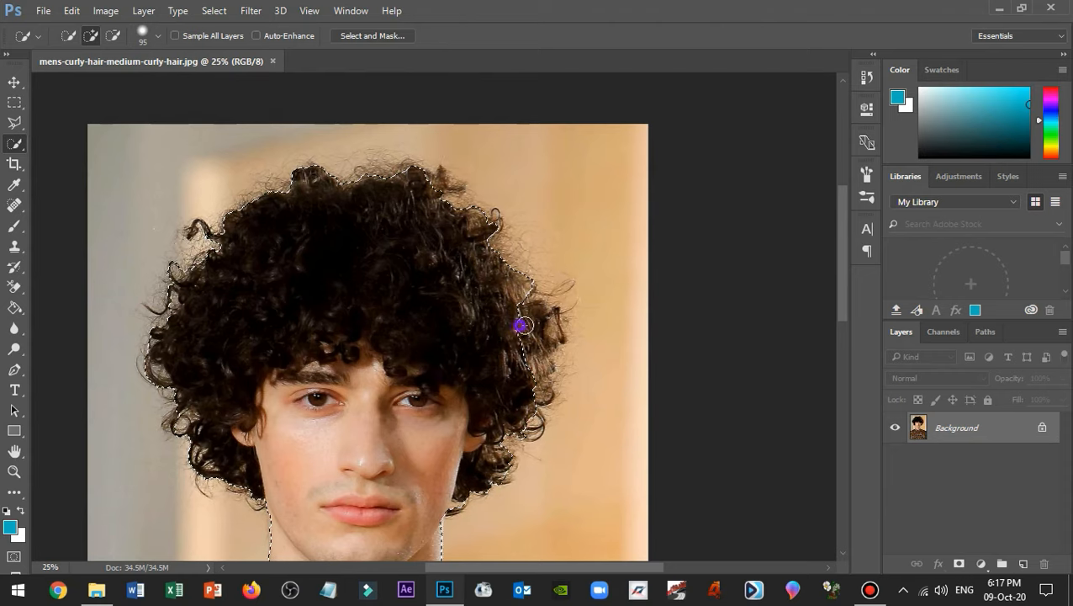
click(522, 325)
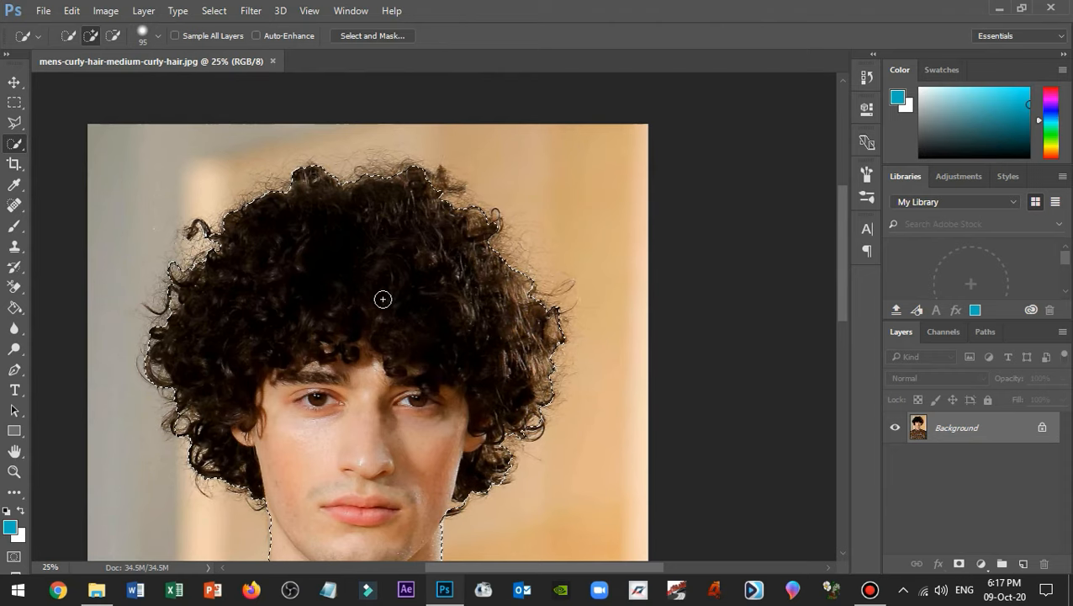
Reduce the Quick Selection brush to 66 px and add the stray curls along the hair's left edge to the selection.
drag(382, 299, 528, 299)
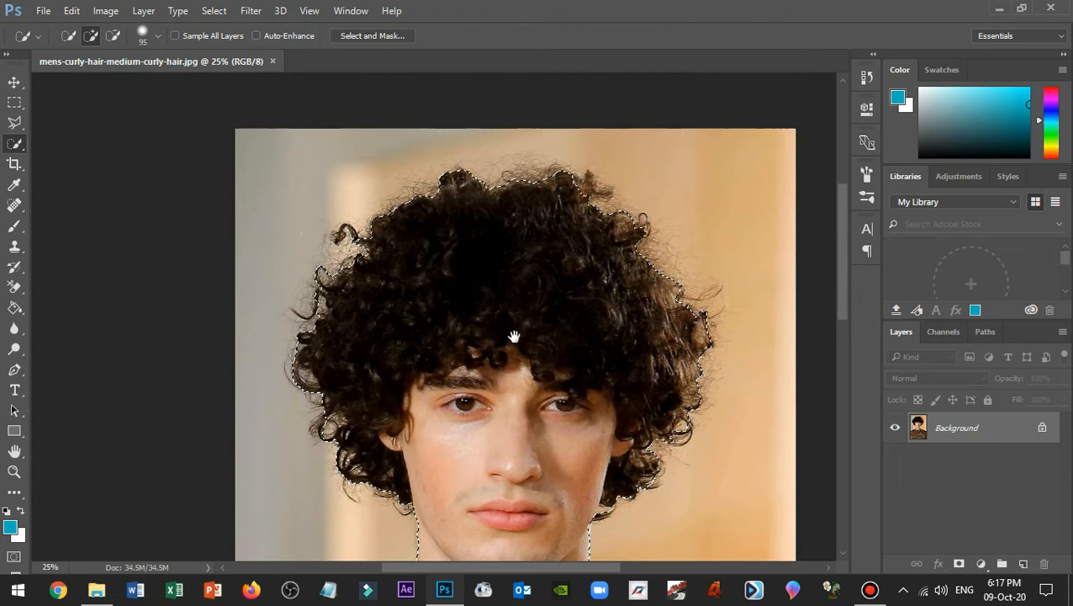
drag(514, 337, 486, 288)
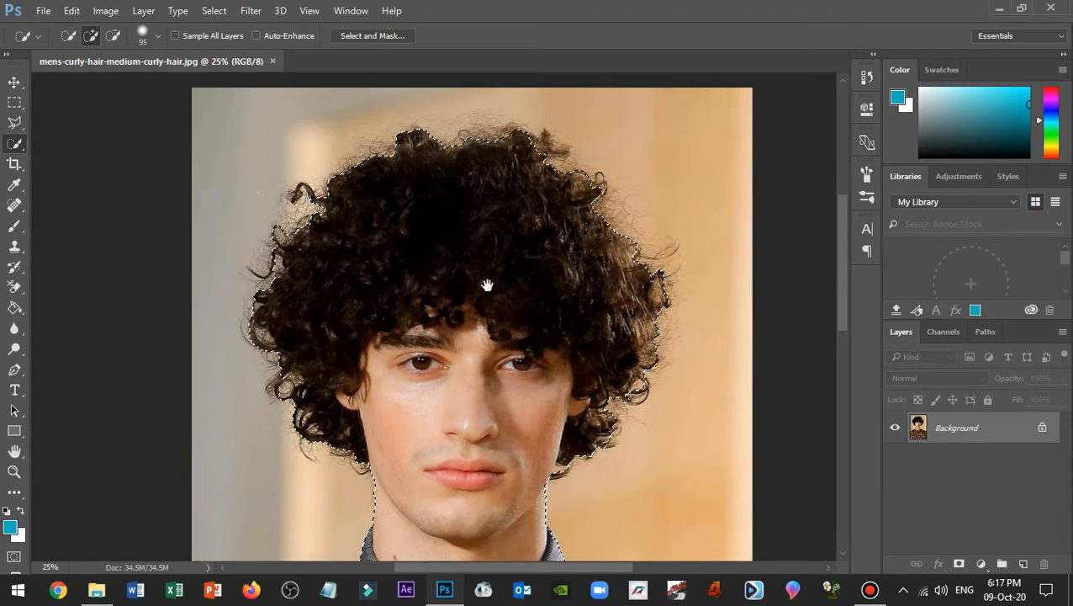
key(ctrl+d)
drag(412, 234, 405, 288)
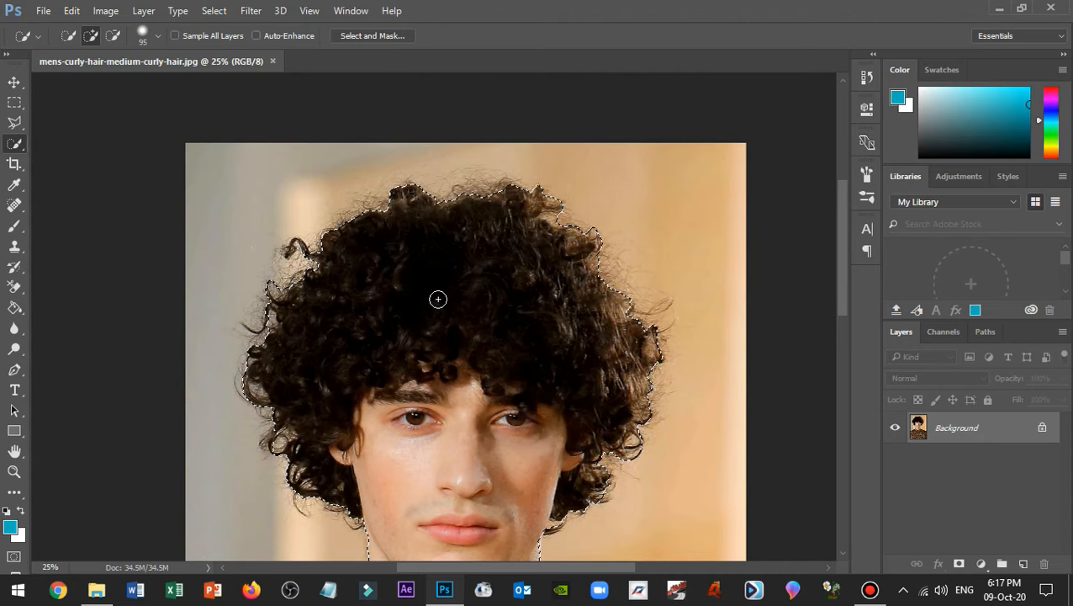
click(158, 35)
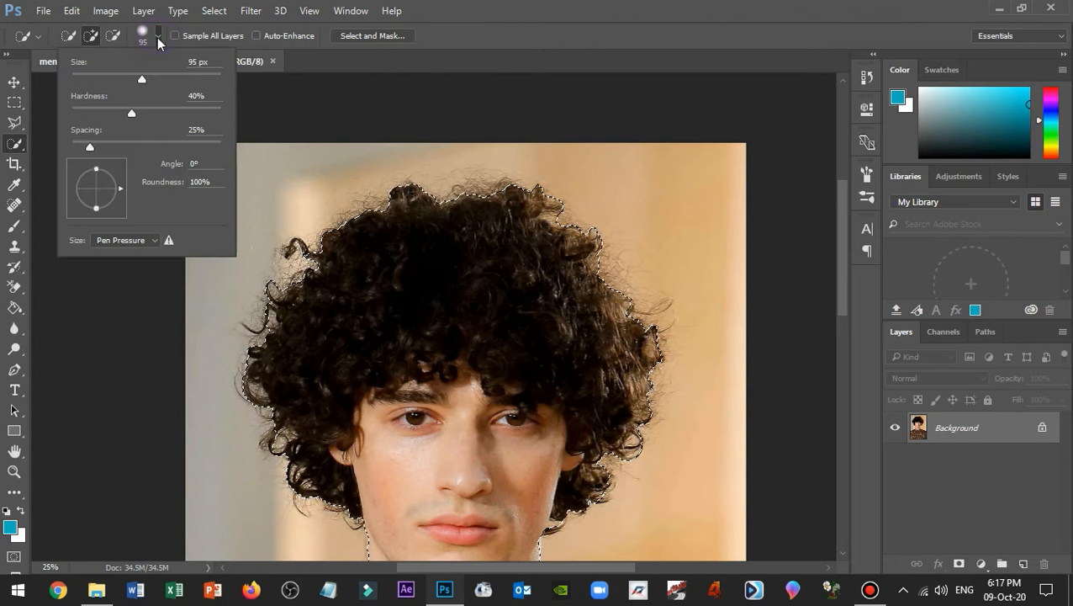
drag(140, 77, 121, 83)
click(157, 35)
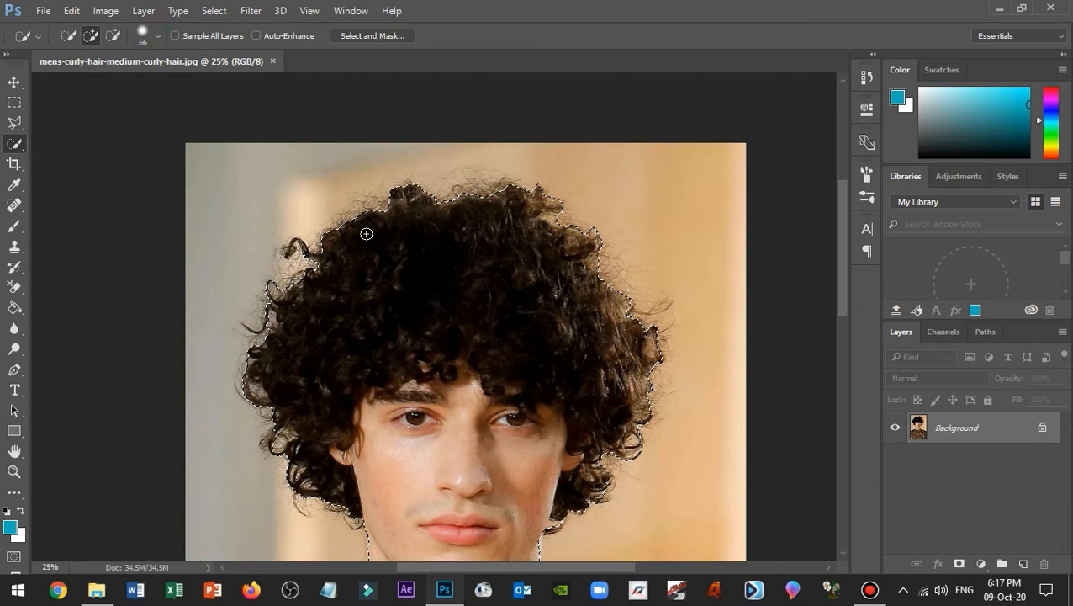
drag(376, 282, 443, 283)
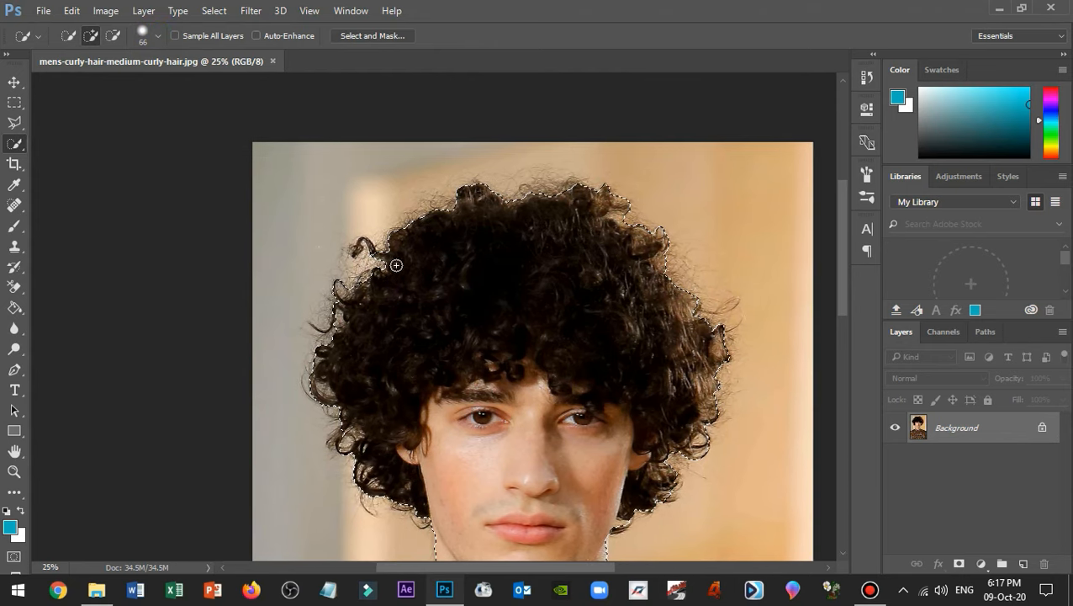
click(368, 245)
click(316, 326)
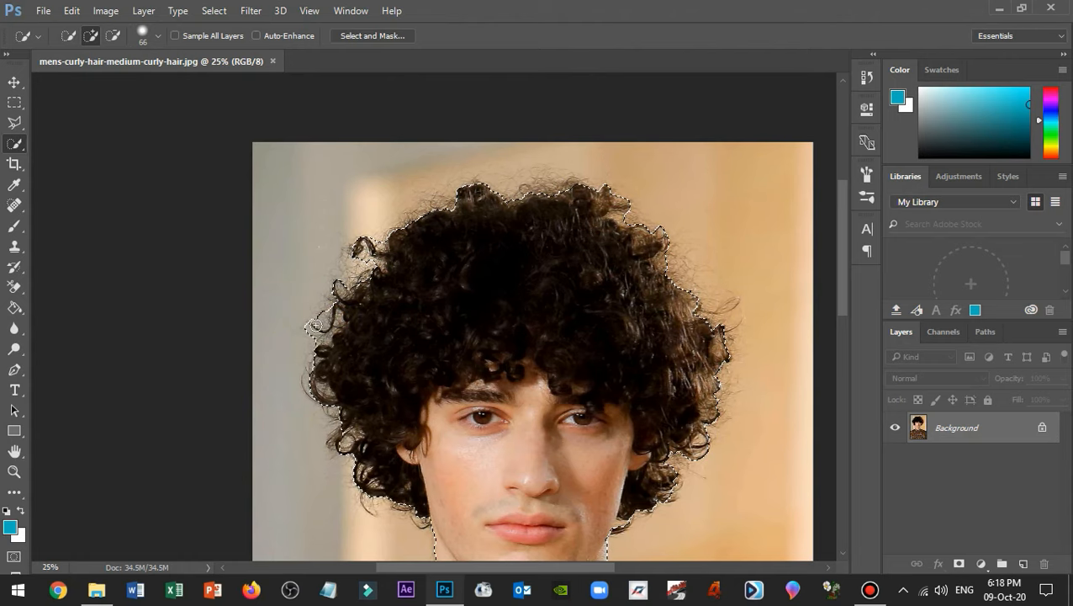
mouse_move(378, 357)
mouse_down()
mouse_move(358, 297)
mouse_move(323, 328)
mouse_up()
drag(412, 271, 378, 297)
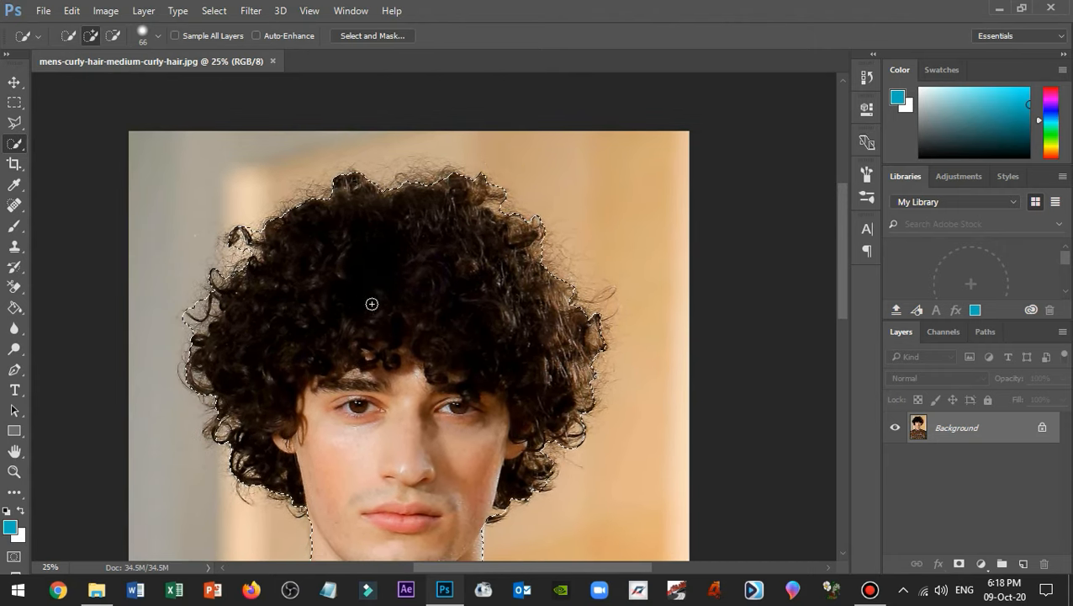
click(594, 180)
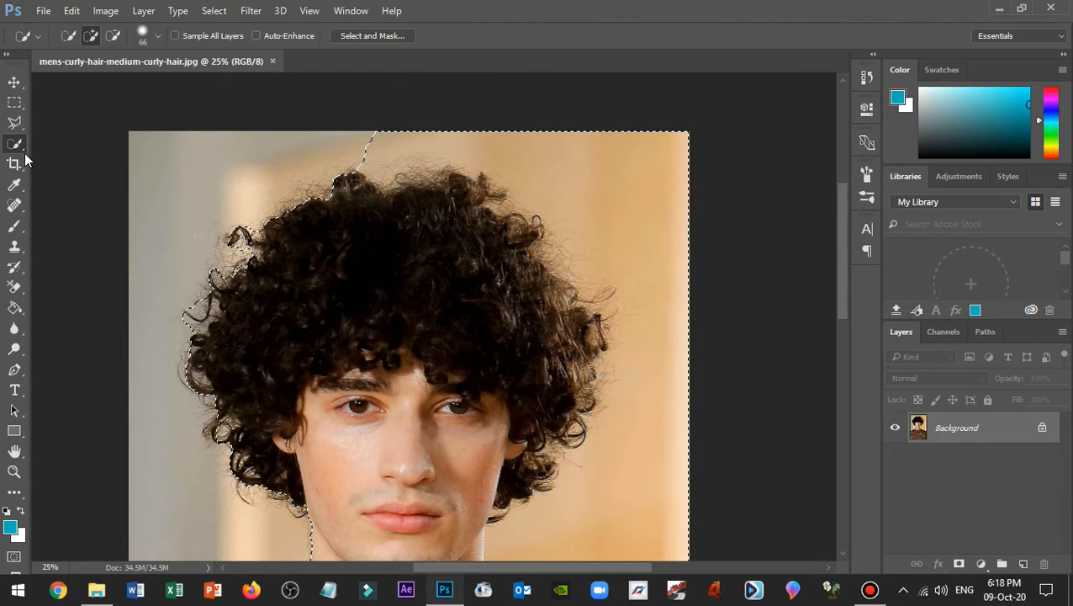
click(111, 37)
mouse_move(693, 125)
mouse_down()
mouse_move(675, 221)
mouse_move(627, 208)
mouse_move(599, 178)
mouse_move(664, 254)
mouse_move(607, 191)
mouse_up()
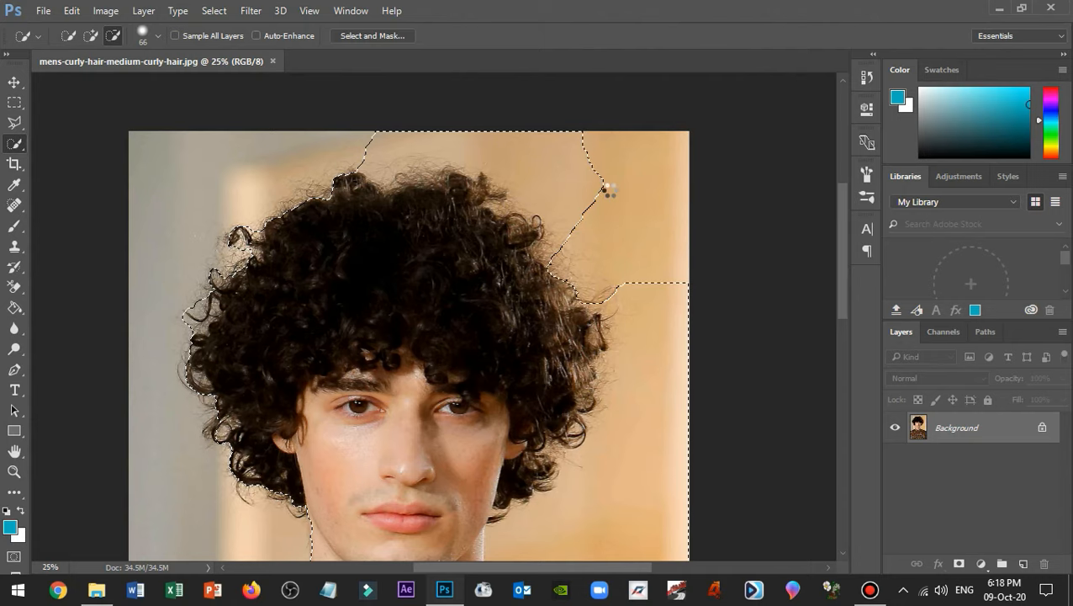
key(ctrl+z)
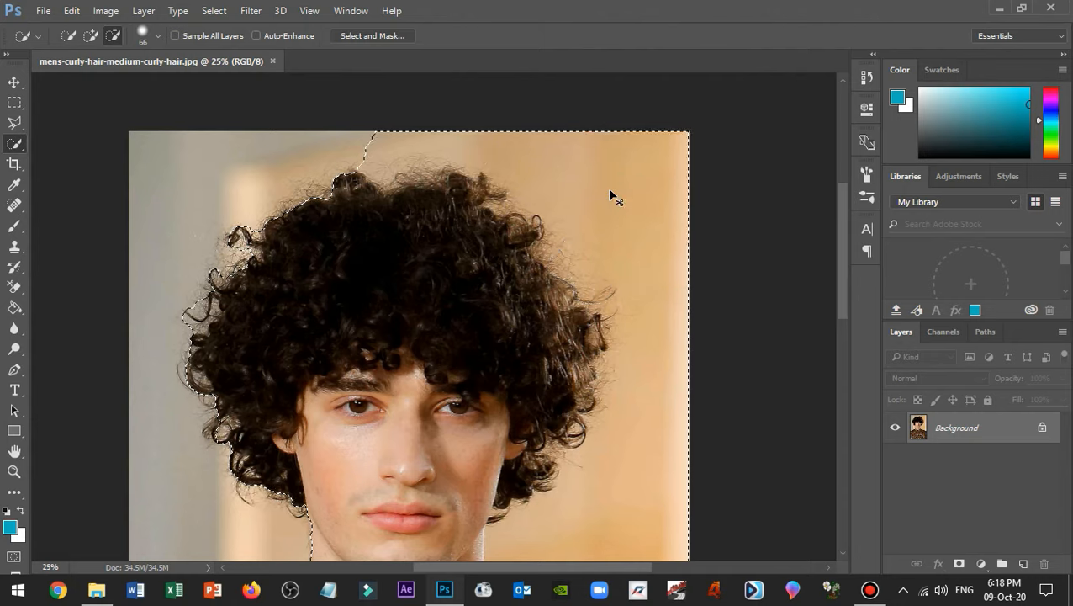
key(ctrl+z)
key(ctrl+alt+z)
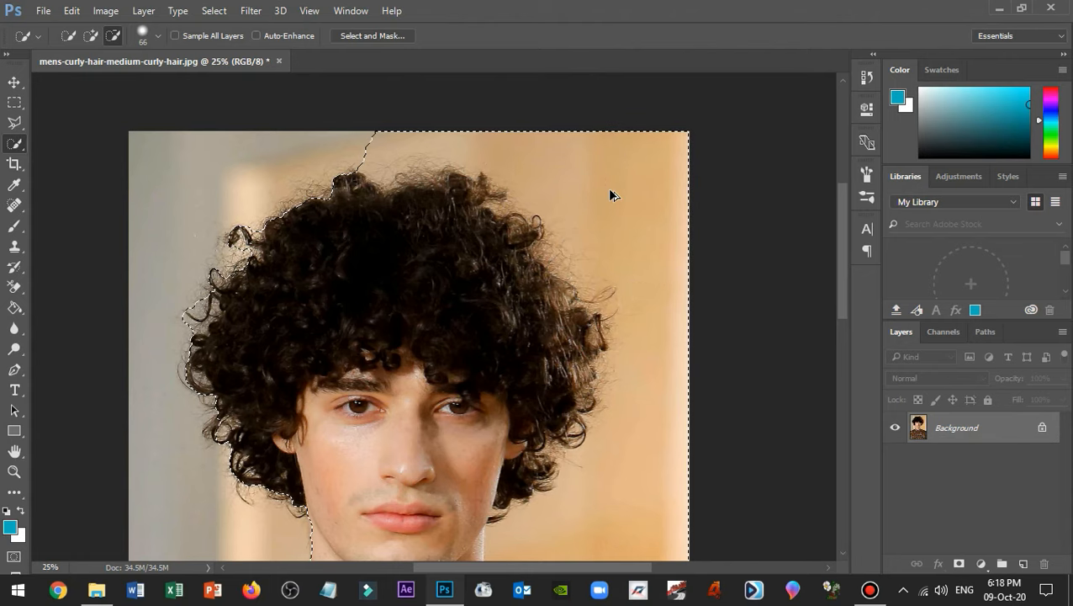
key(ctrl+z)
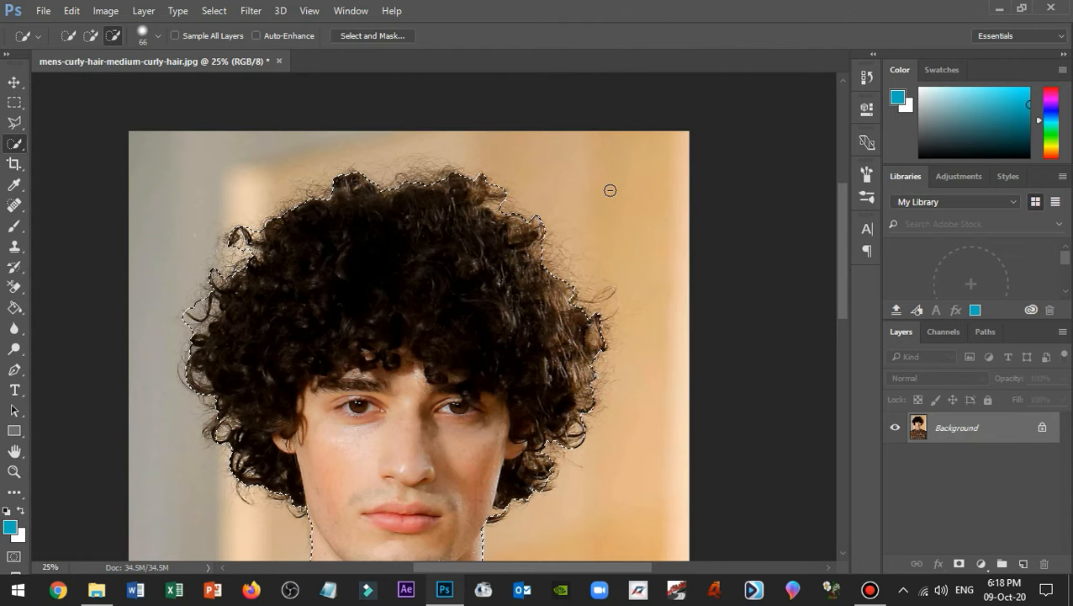
click(90, 38)
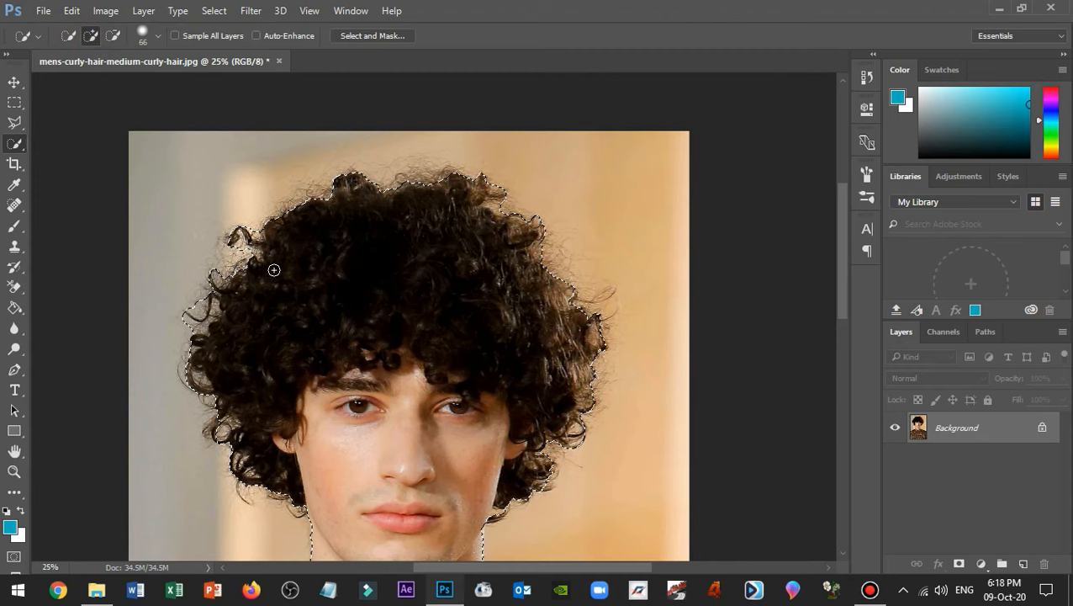
Open the portrait selection in the Select and Mask workspace.
scroll(388, 280, down, 1)
key(ctrl+0)
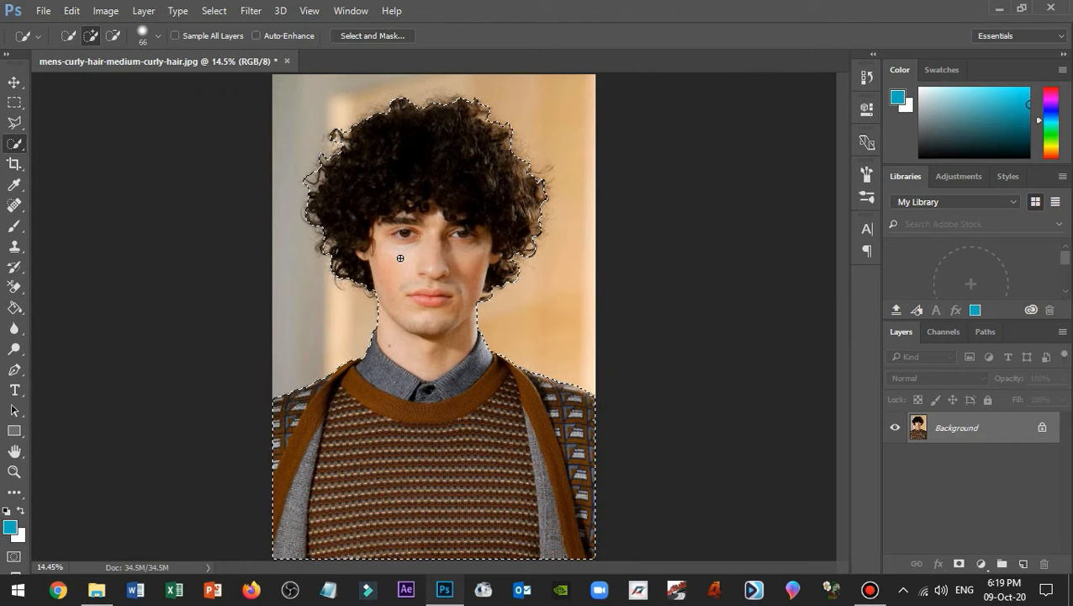
click(401, 35)
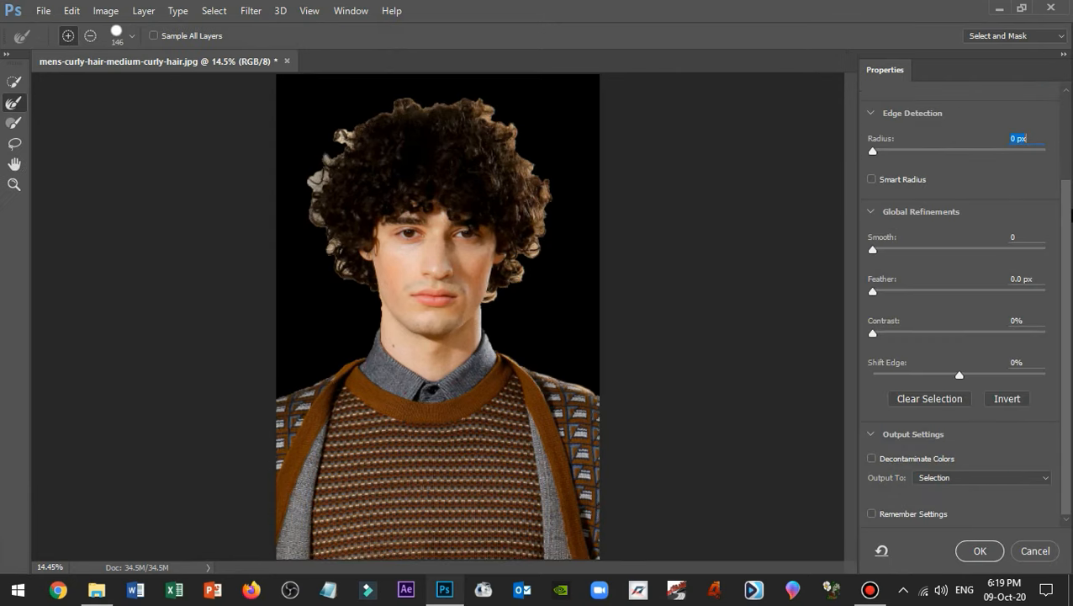
Compare the cutout in the On White, Black & White and On Layers views, finishing with On Black at 100% opacity.
drag(1066, 211, 1065, 138)
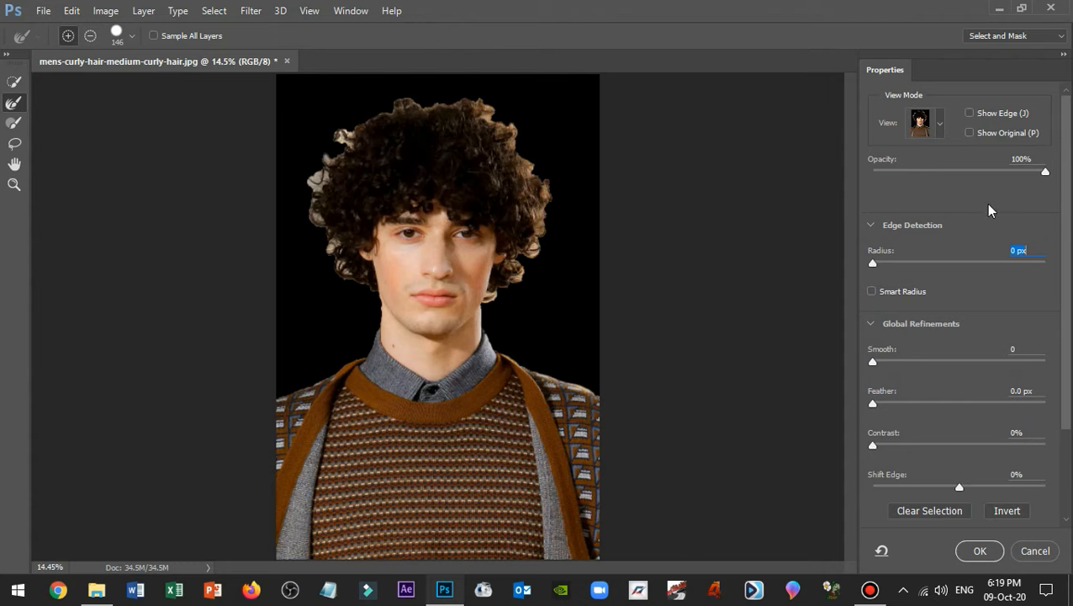
click(940, 126)
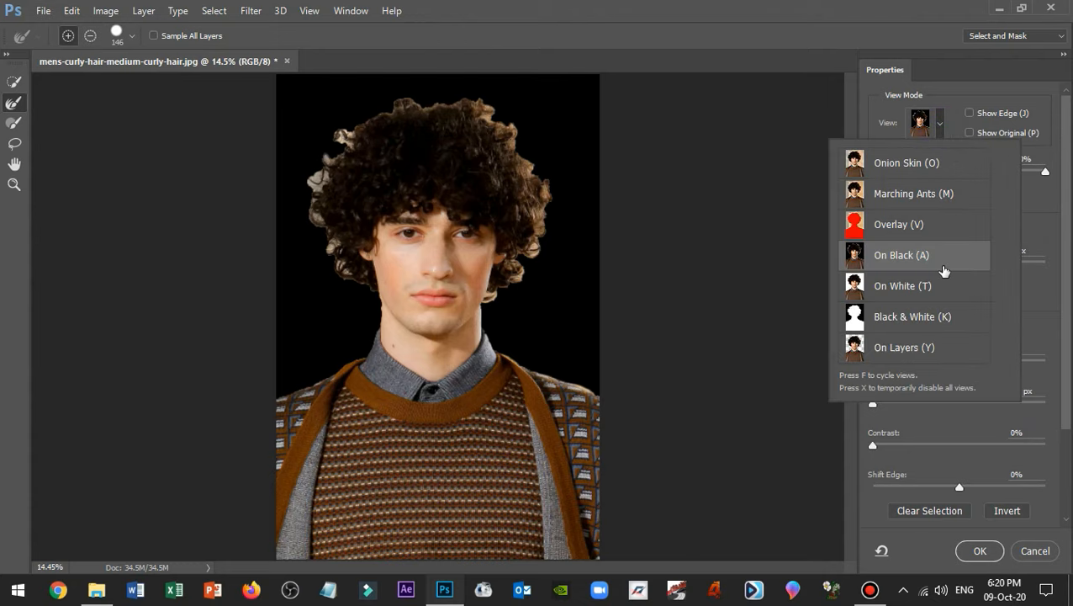
click(944, 290)
click(946, 314)
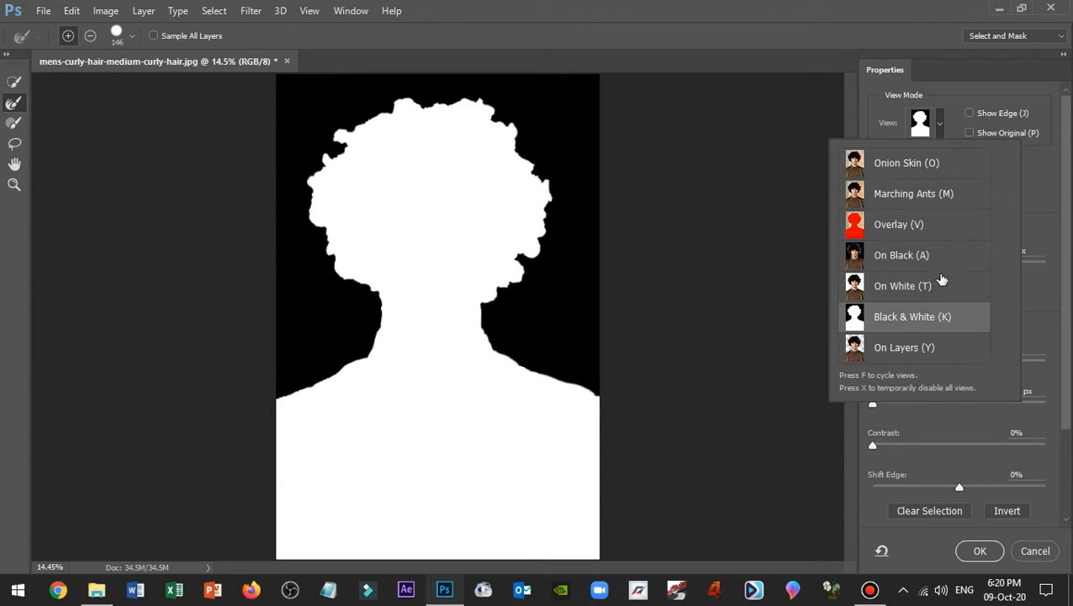
click(945, 255)
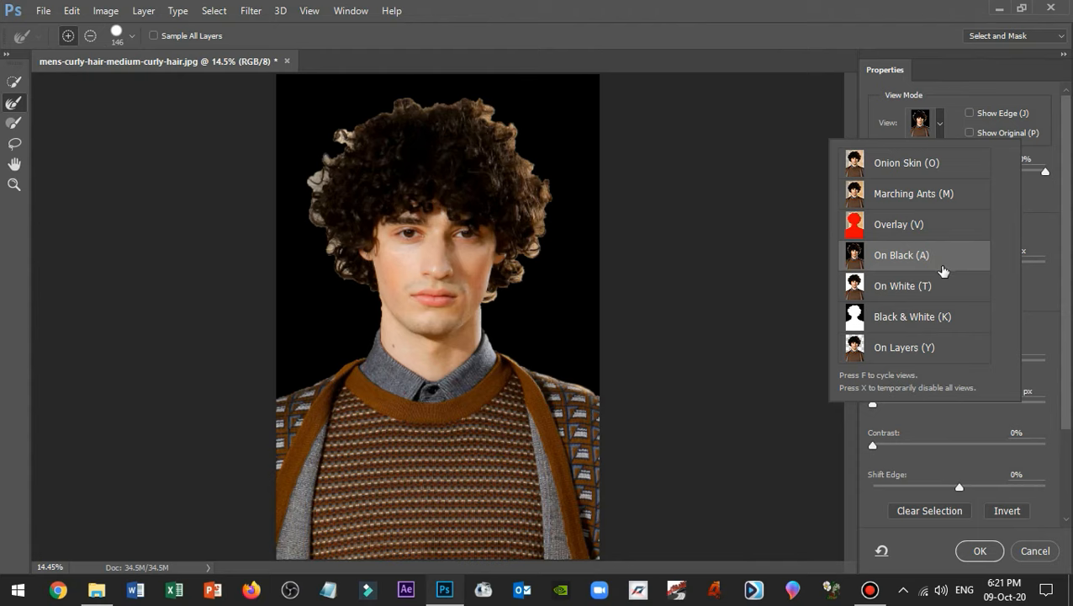
click(945, 347)
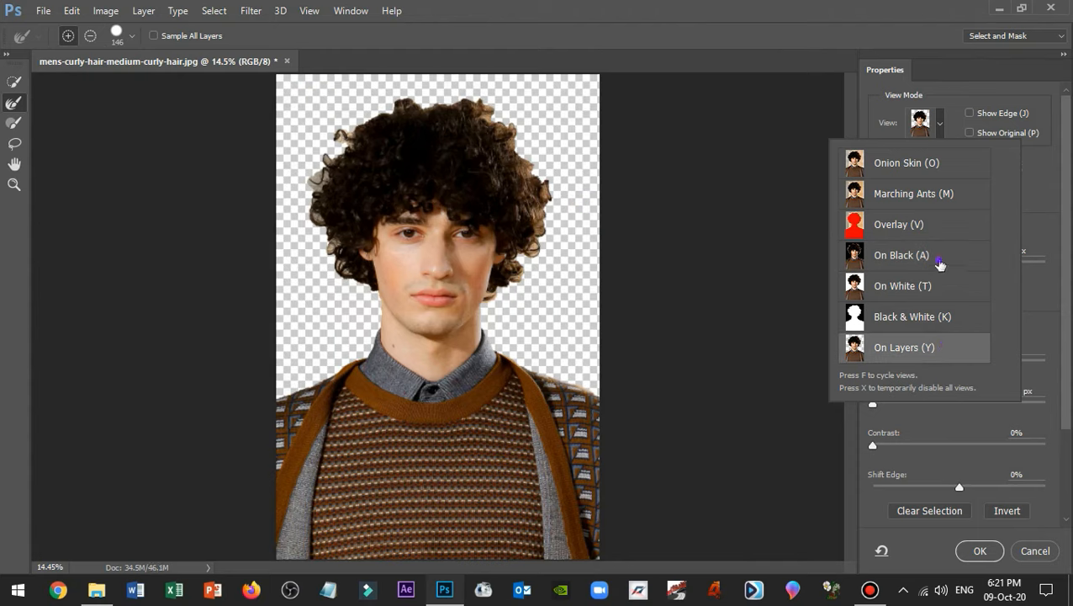
click(940, 261)
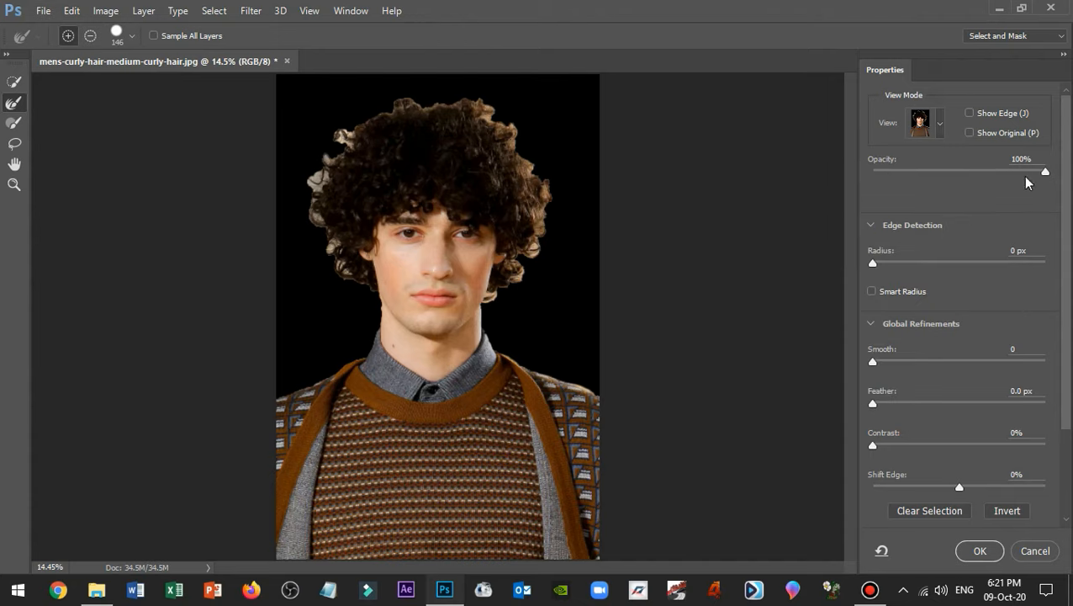
mouse_move(1046, 174)
mouse_down()
mouse_move(955, 174)
mouse_move(1052, 175)
mouse_up()
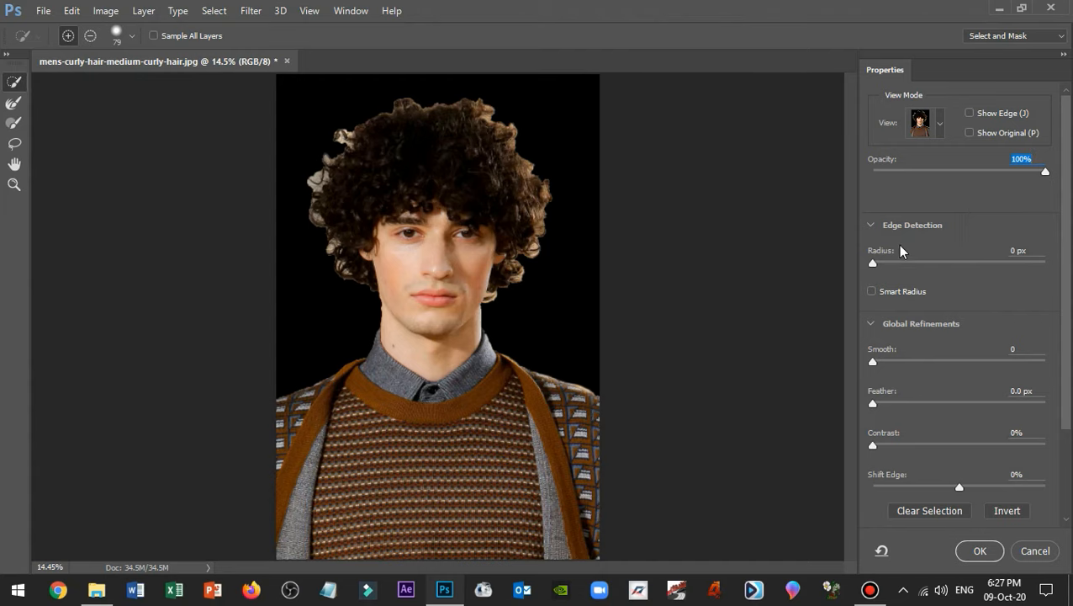
Set the edge detection radius to 10 px and enable Smart Radius.
drag(871, 266, 896, 268)
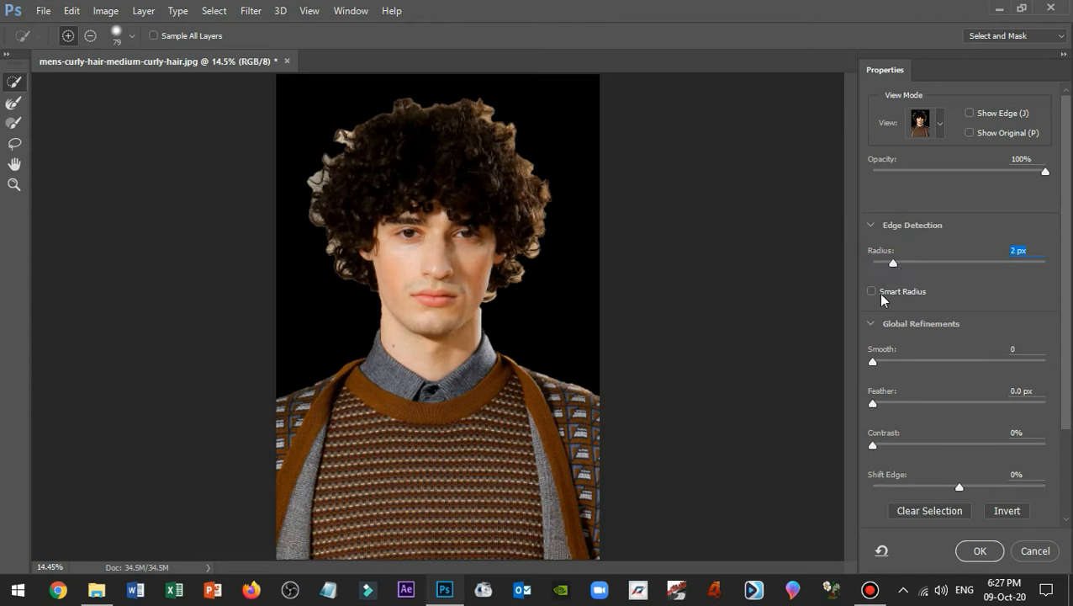
text(10)
click(881, 294)
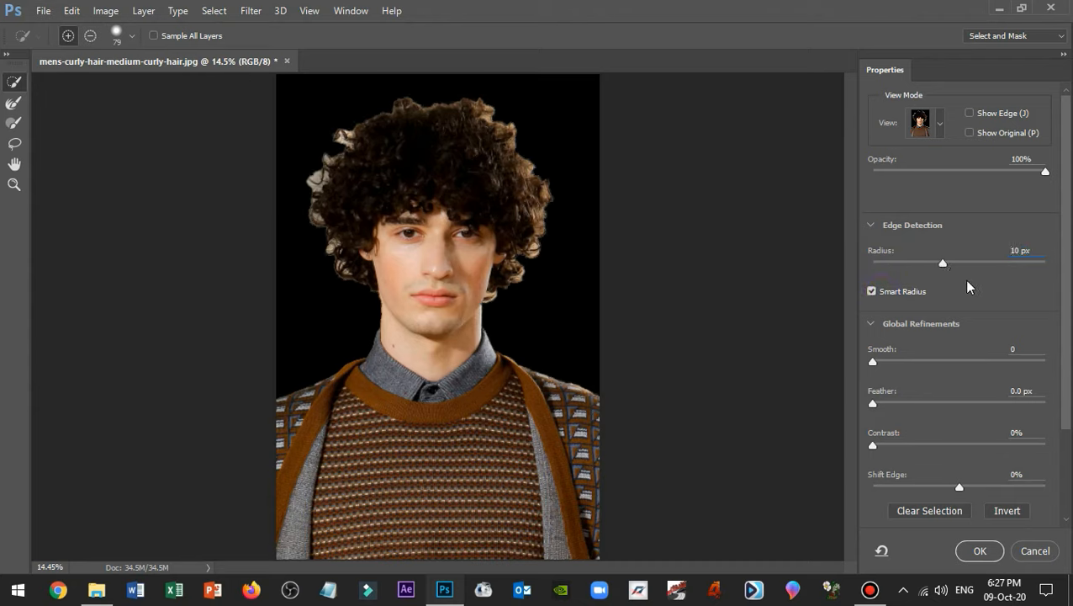
Set the Refine Edge Brush to 173 px and brush around the whole outer edge of the curly hair to refine the curls.
drag(1067, 298, 1008, 434)
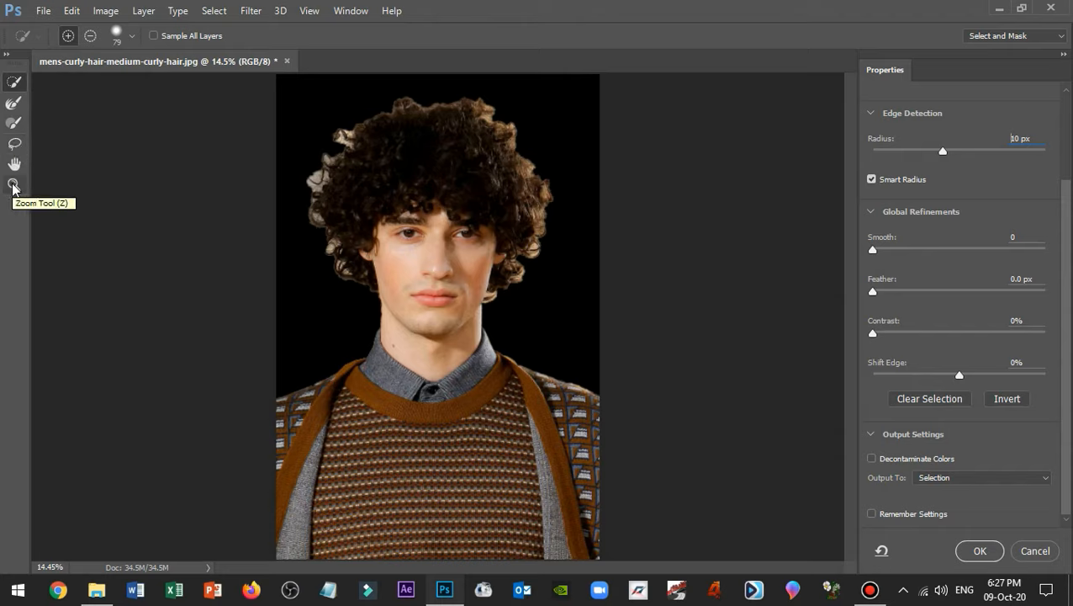
click(14, 104)
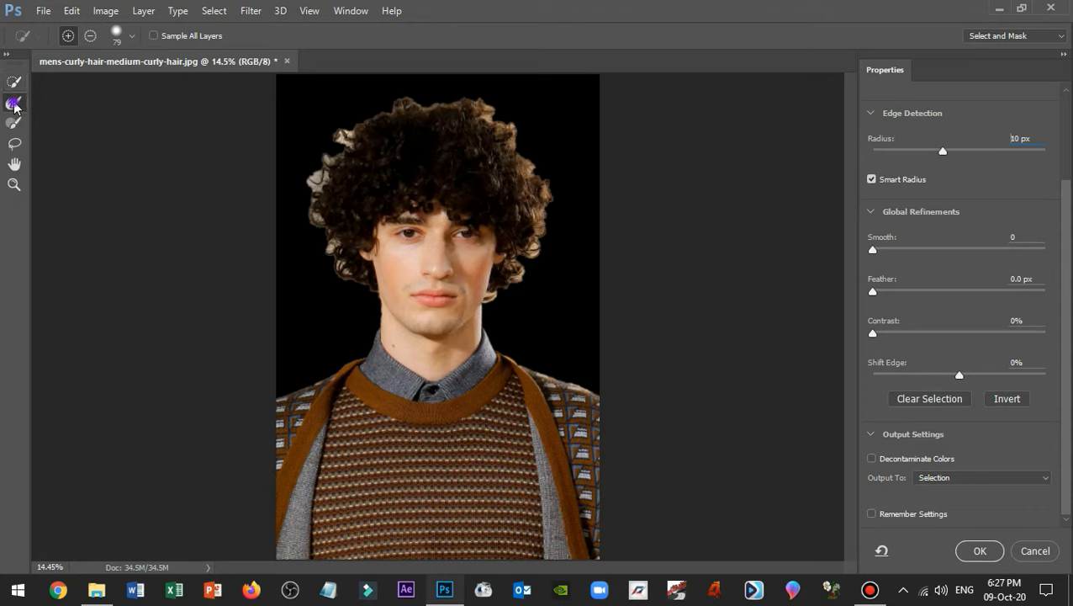
click(132, 39)
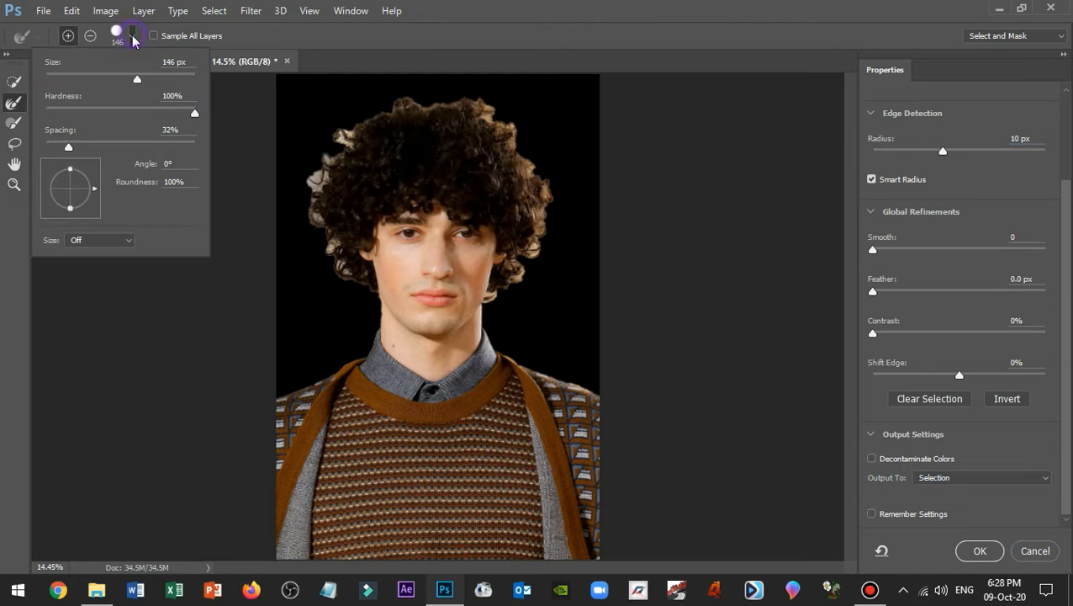
drag(137, 80, 149, 84)
click(133, 38)
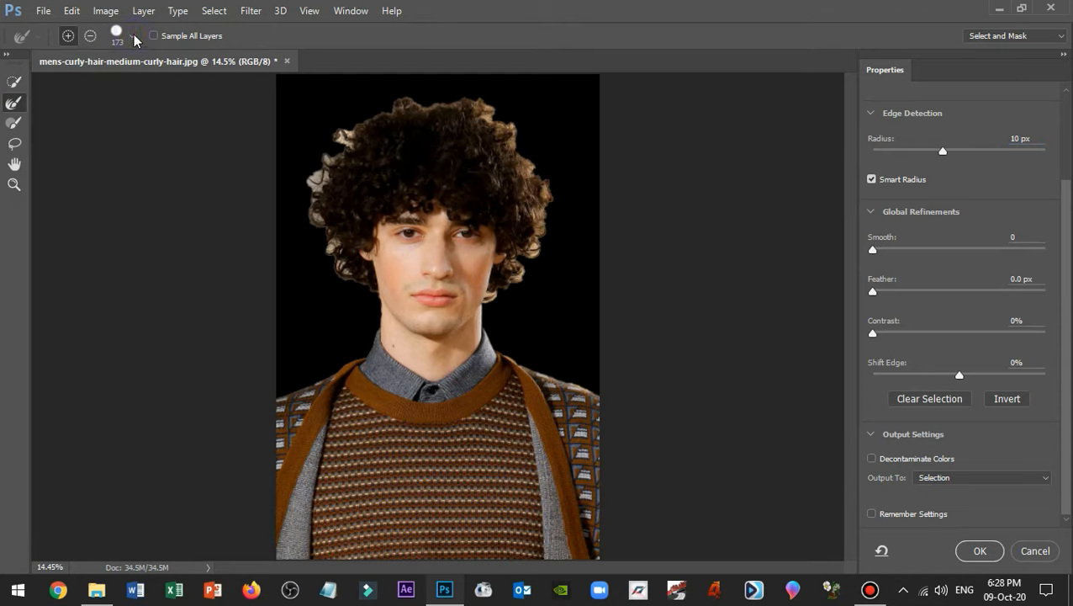
key(ctrl+plus)
key(ctrl+plus)
key(ctrl+plus)
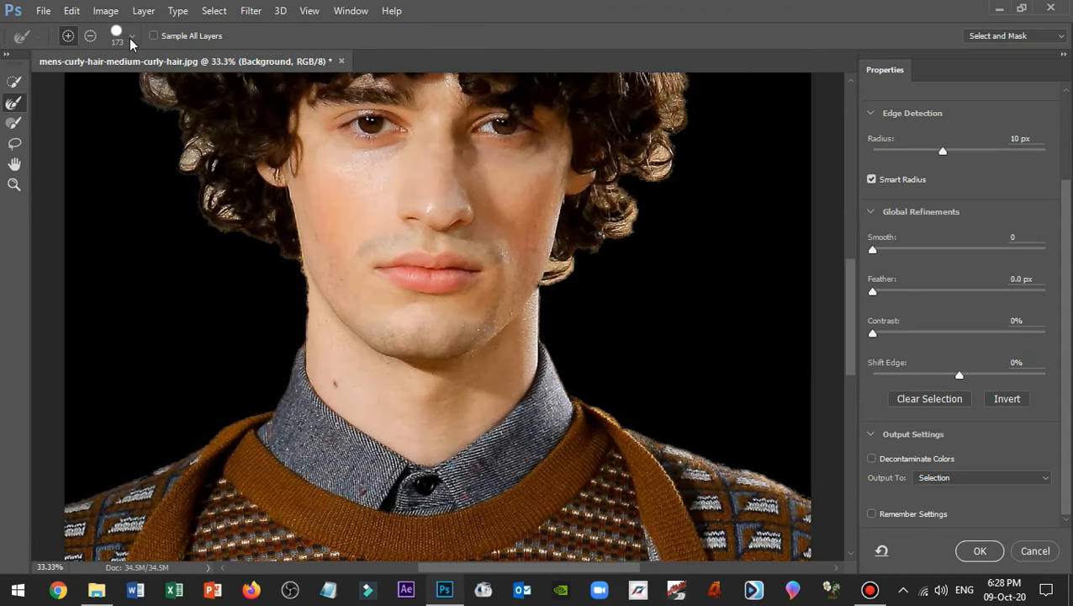
drag(446, 181, 452, 386)
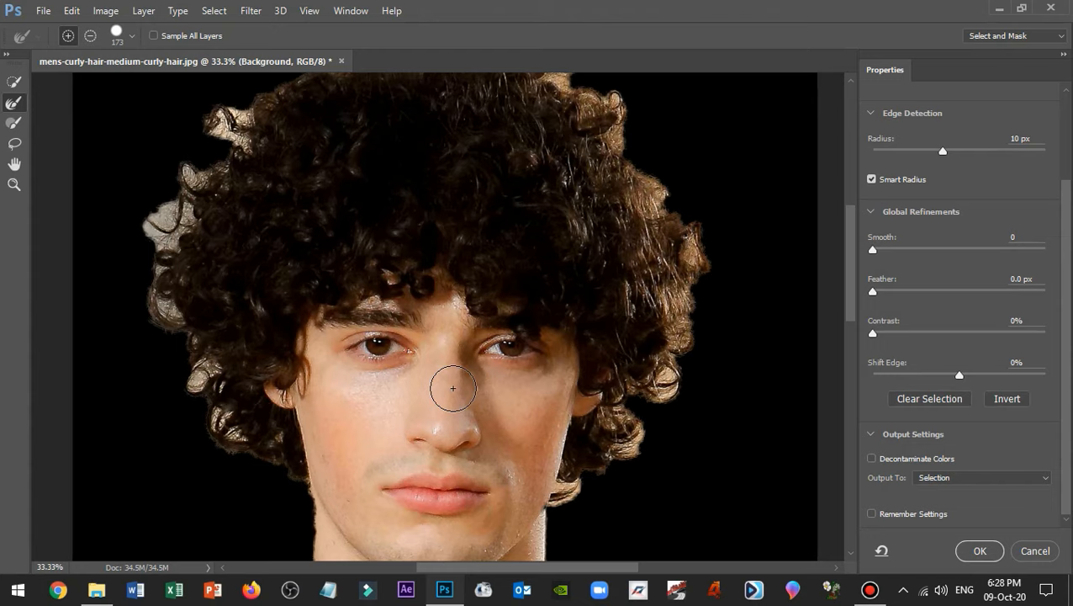
key(ctrl+minus)
scroll(307, 480, up, 1)
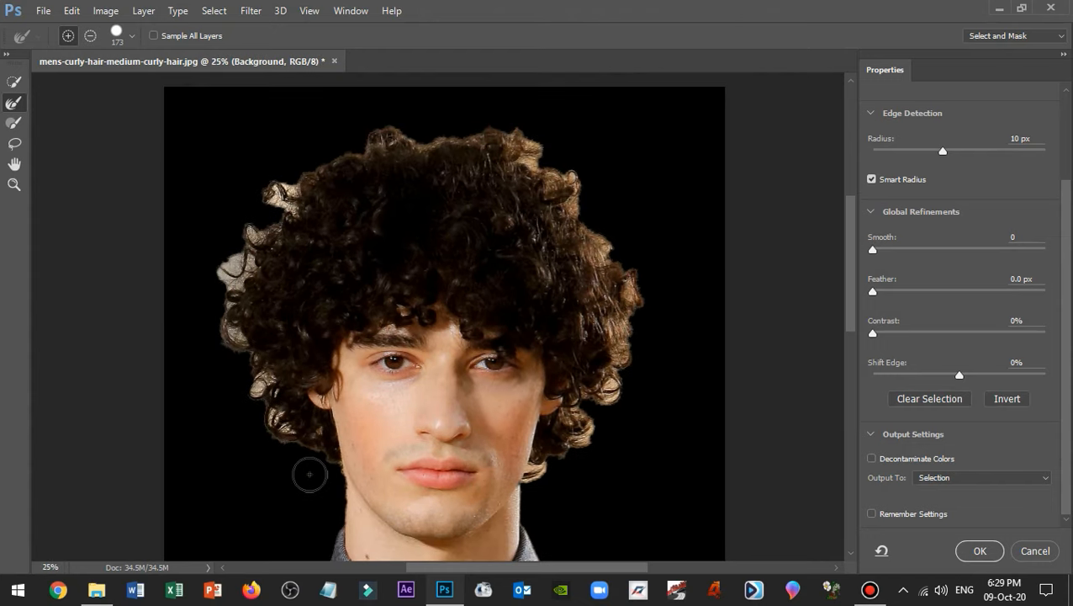
mouse_move(309, 474)
mouse_down()
mouse_move(320, 445)
mouse_move(272, 415)
mouse_move(224, 268)
mouse_move(254, 262)
mouse_move(257, 234)
mouse_move(276, 229)
mouse_move(286, 207)
mouse_move(278, 184)
mouse_move(288, 193)
mouse_move(374, 136)
mouse_move(494, 132)
mouse_move(579, 204)
mouse_move(573, 219)
mouse_move(631, 308)
mouse_move(614, 390)
mouse_move(577, 412)
mouse_move(584, 433)
mouse_move(547, 464)
mouse_up()
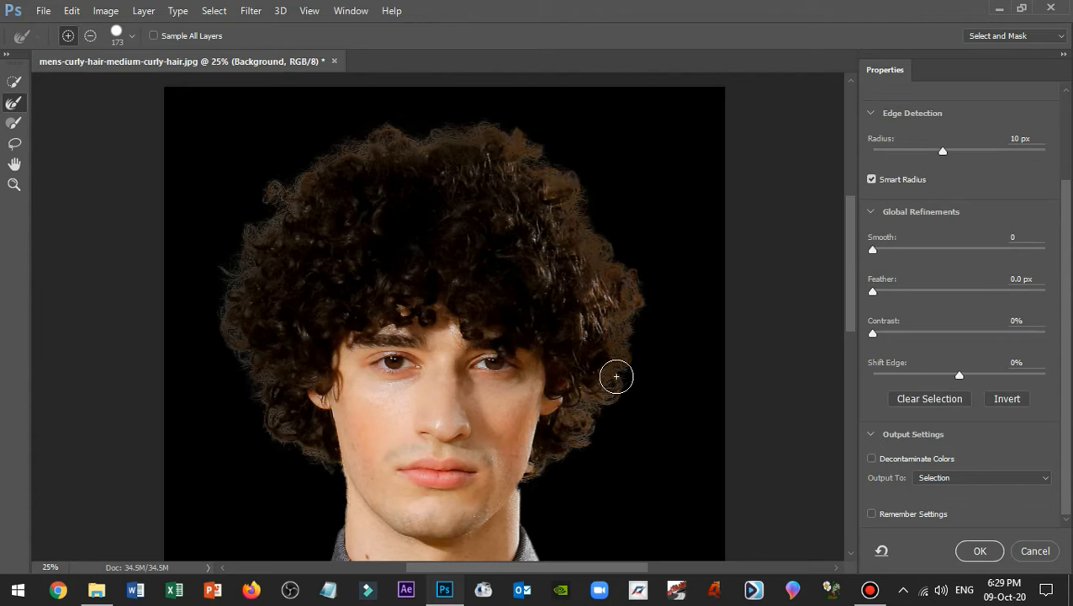
drag(616, 373, 639, 362)
Output the cutout as a new layer with layer mask using Decontaminate Colors, and duplicate that masked layer.
click(879, 458)
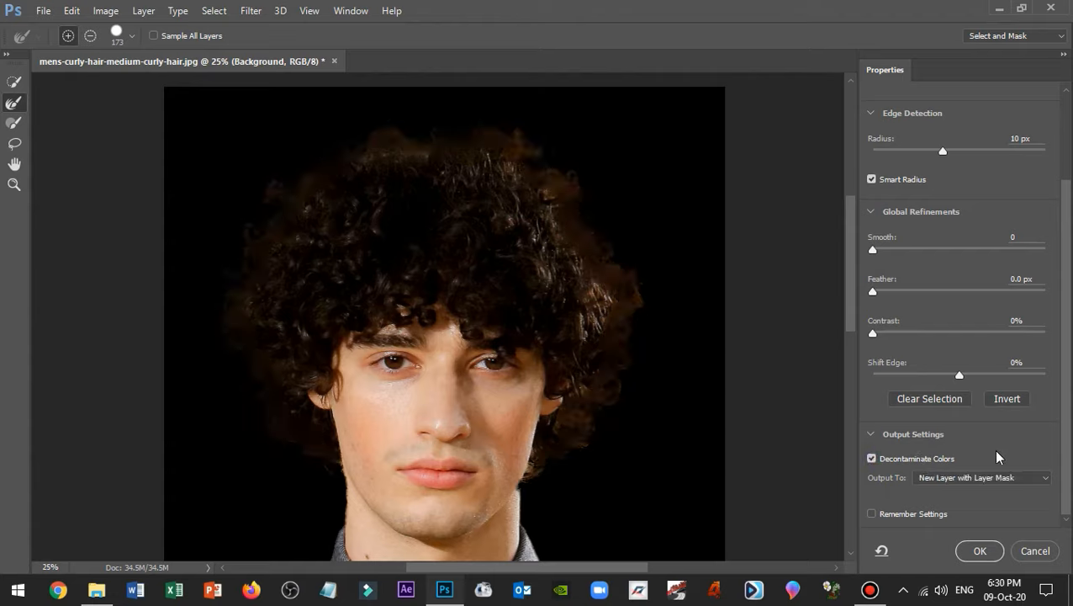
click(980, 551)
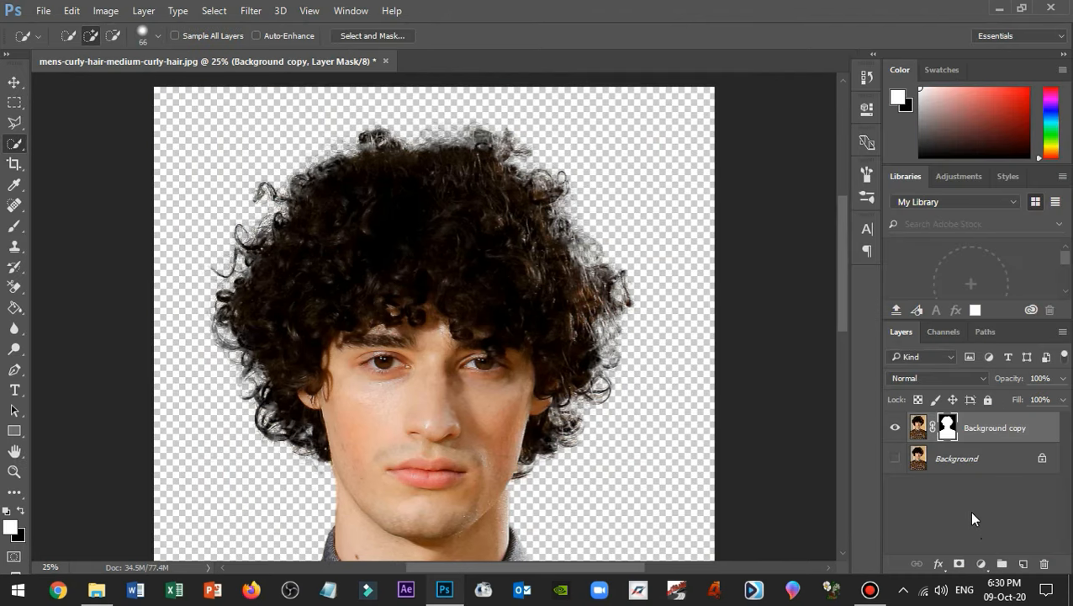
click(917, 427)
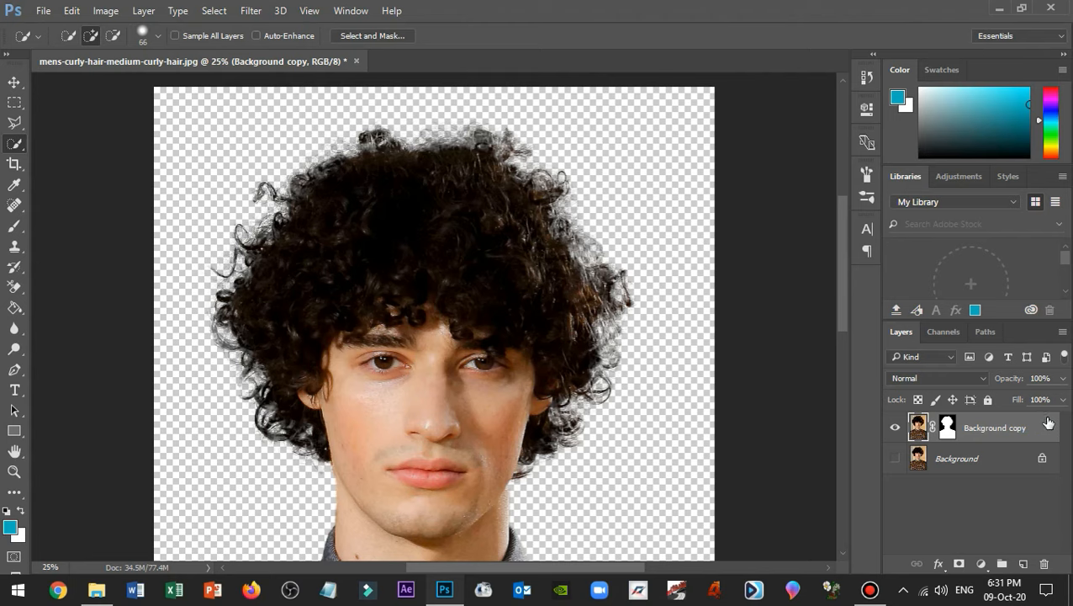
key(ctrl+j)
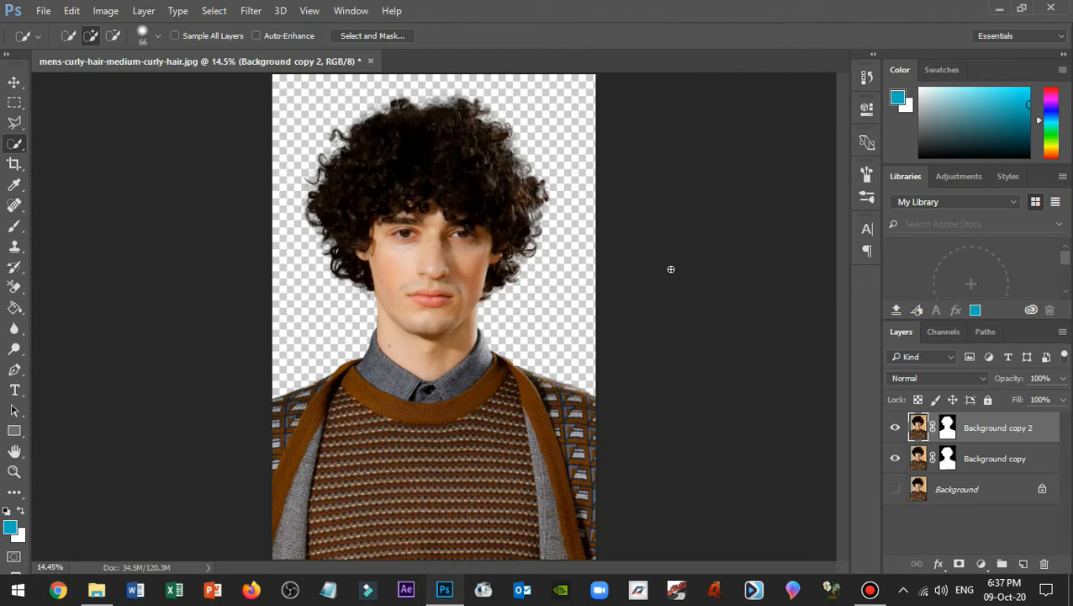
Place the brickwork texture image from Downloads, enlarged to fill the canvas width behind the man, beneath both masked portrait layers.
click(96, 589)
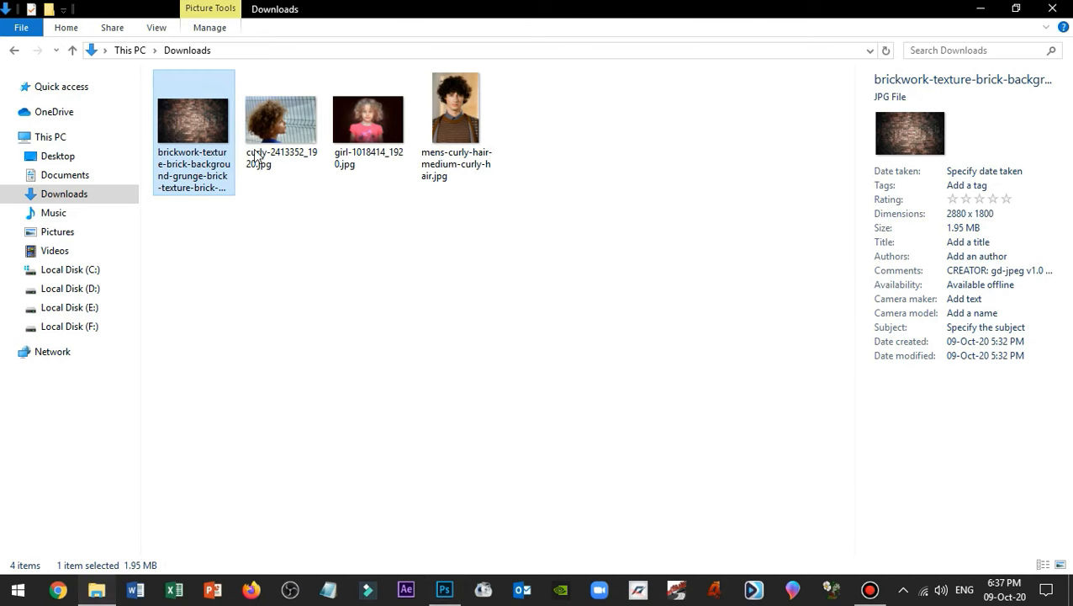
drag(202, 127, 576, 252)
drag(558, 303, 541, 162)
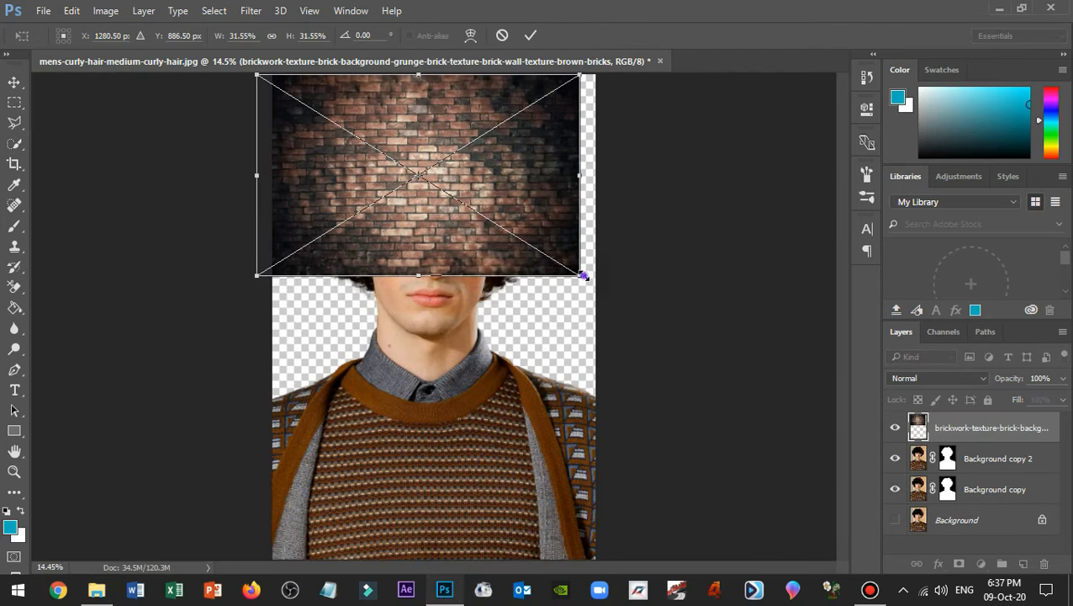
drag(584, 275, 712, 408)
drag(568, 315, 524, 302)
key(Return)
key(w)
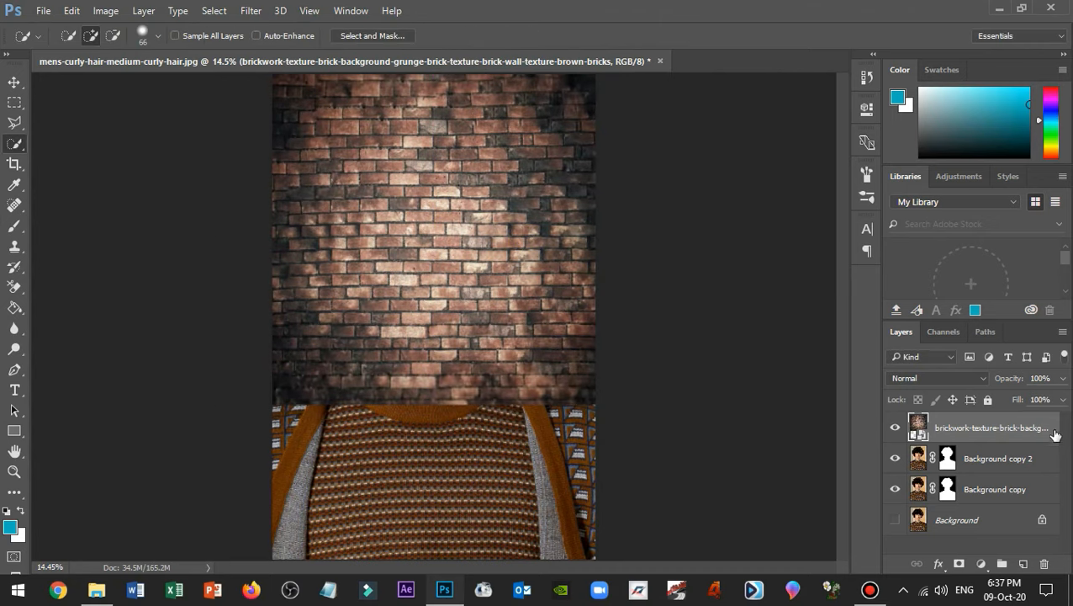
drag(1048, 417, 1064, 504)
drag(1047, 416, 1051, 503)
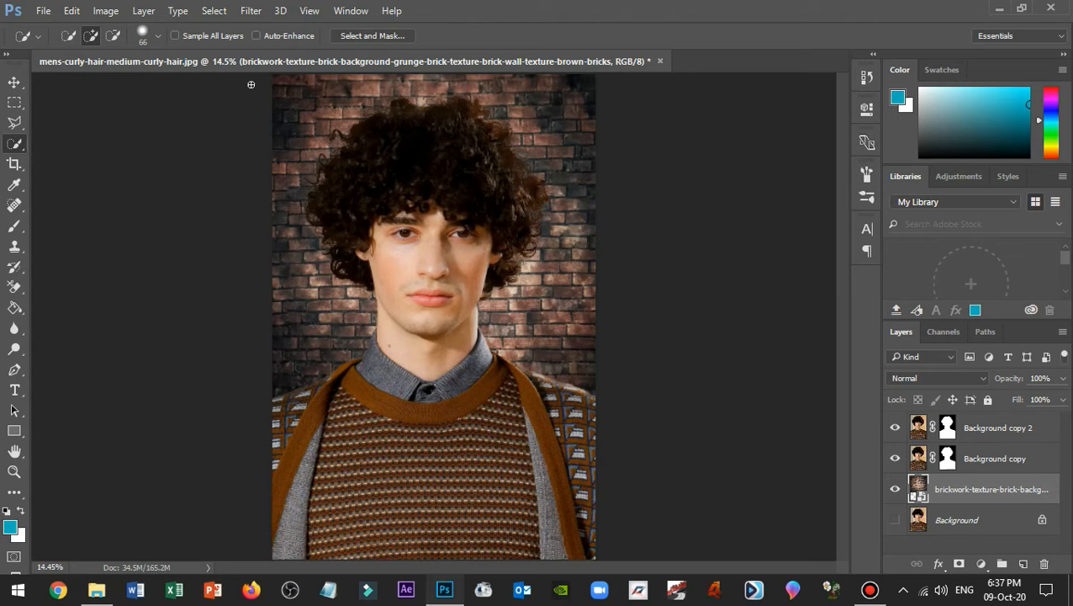
Apply a Gaussian Blur with a radius of 45.6 pixels to the brickwork background layer.
click(252, 11)
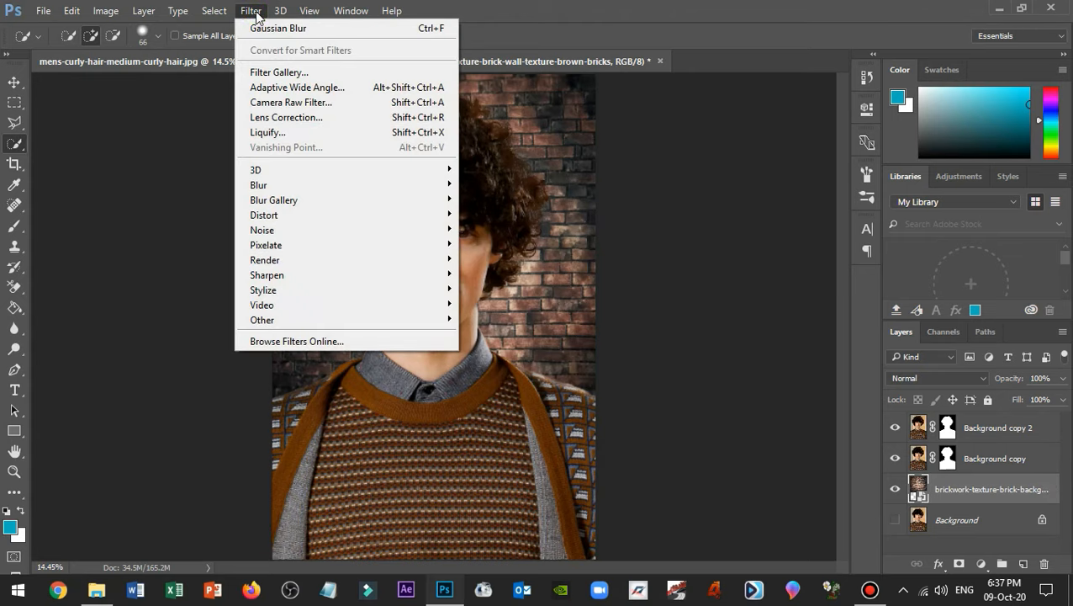
mouse_move(332, 186)
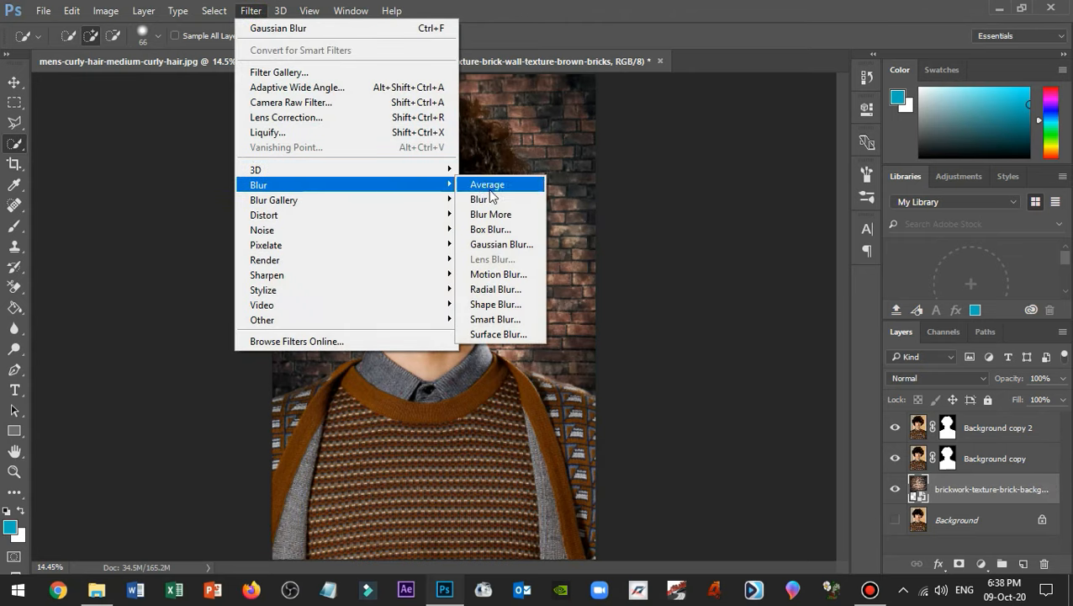
click(501, 243)
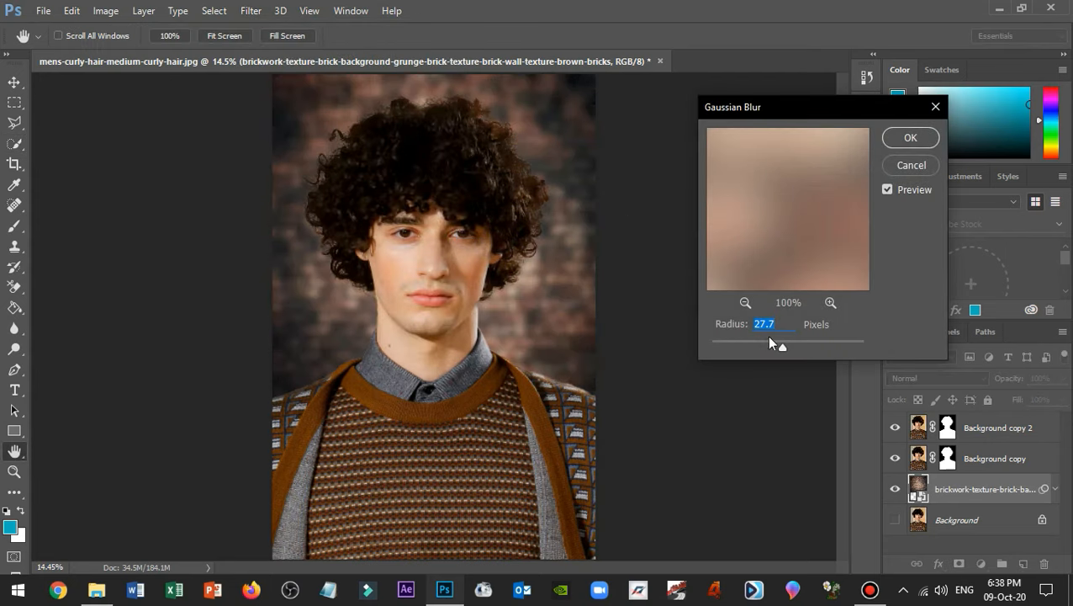
mouse_move(781, 346)
mouse_down()
mouse_move(762, 348)
mouse_move(792, 345)
mouse_up()
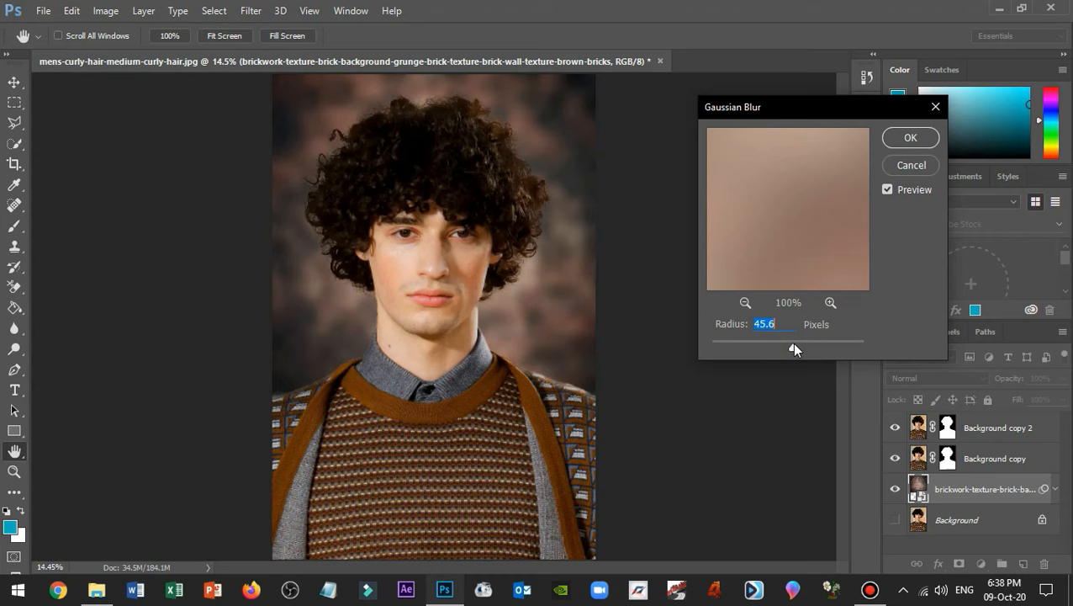
click(909, 139)
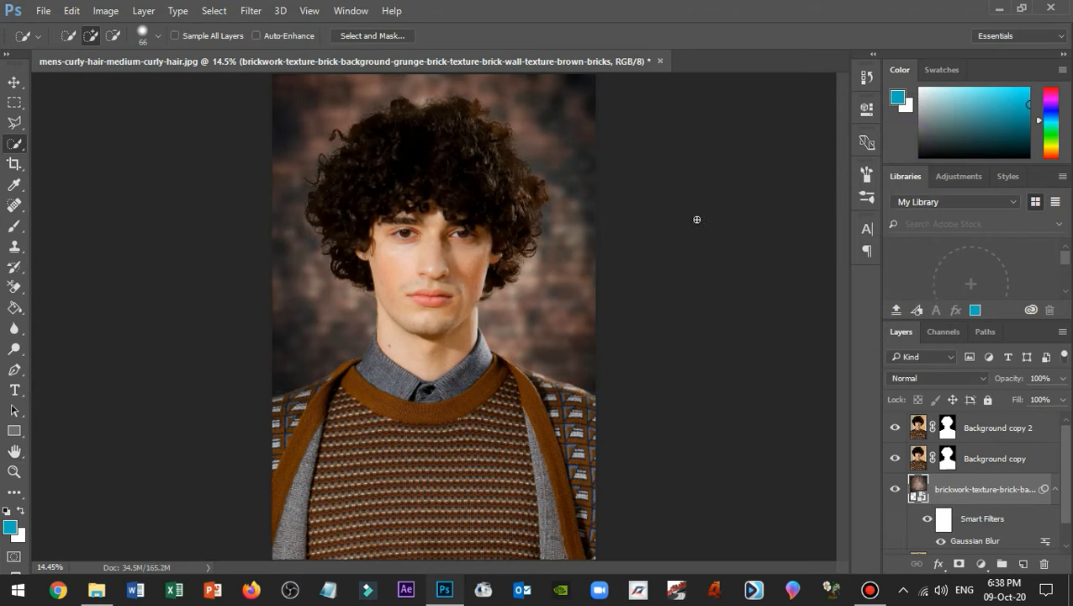